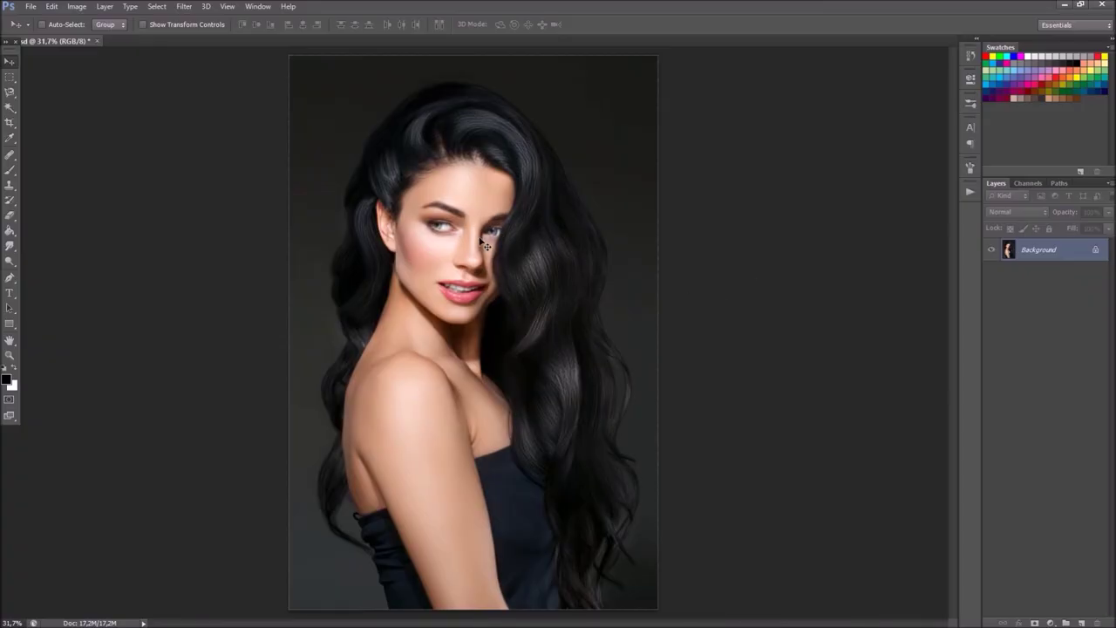
- Load the Brush.abr file from the Modern Art Photoshop Action folder through the Preset Manager
{"action": "left_click", "coordinate": [52, 7]}
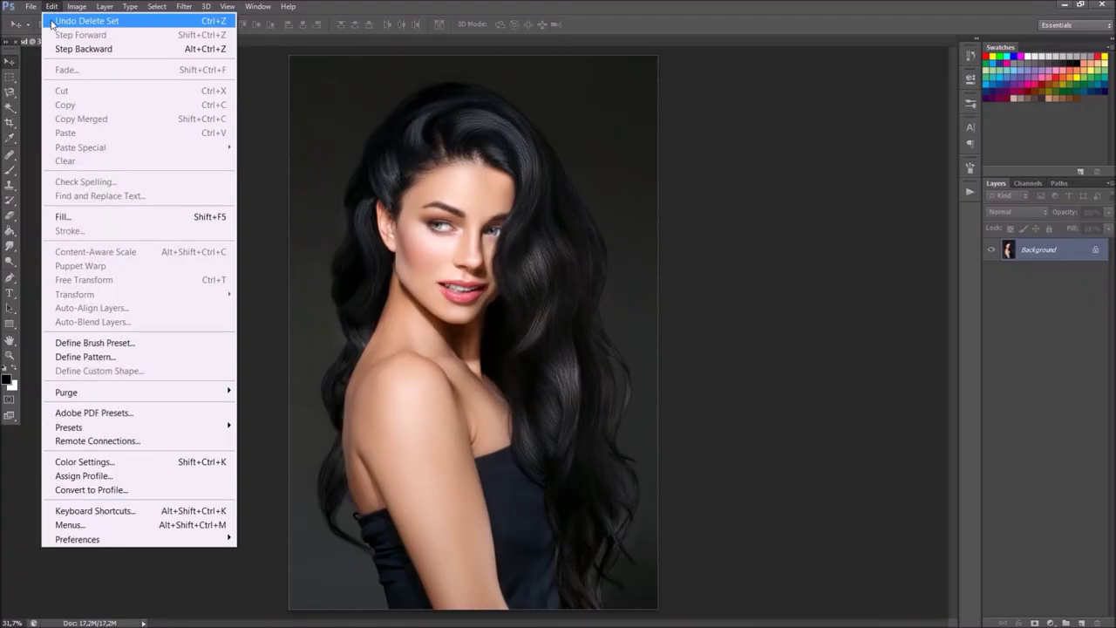
{"action": "mouse_move", "coordinate": [135, 426]}
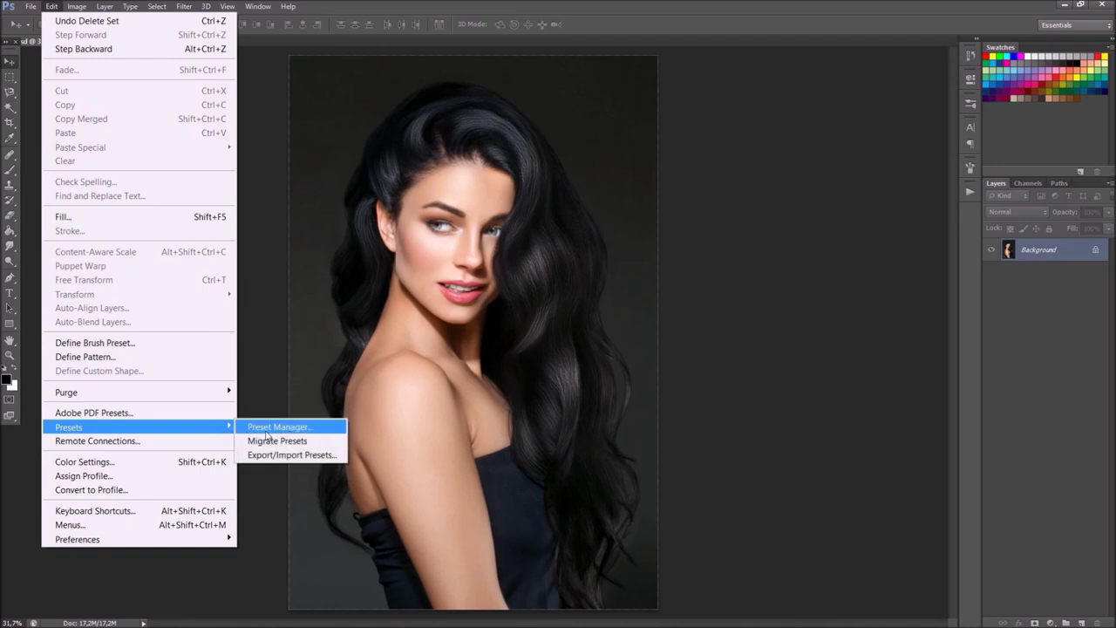
{"action": "left_click", "coordinate": [324, 429]}
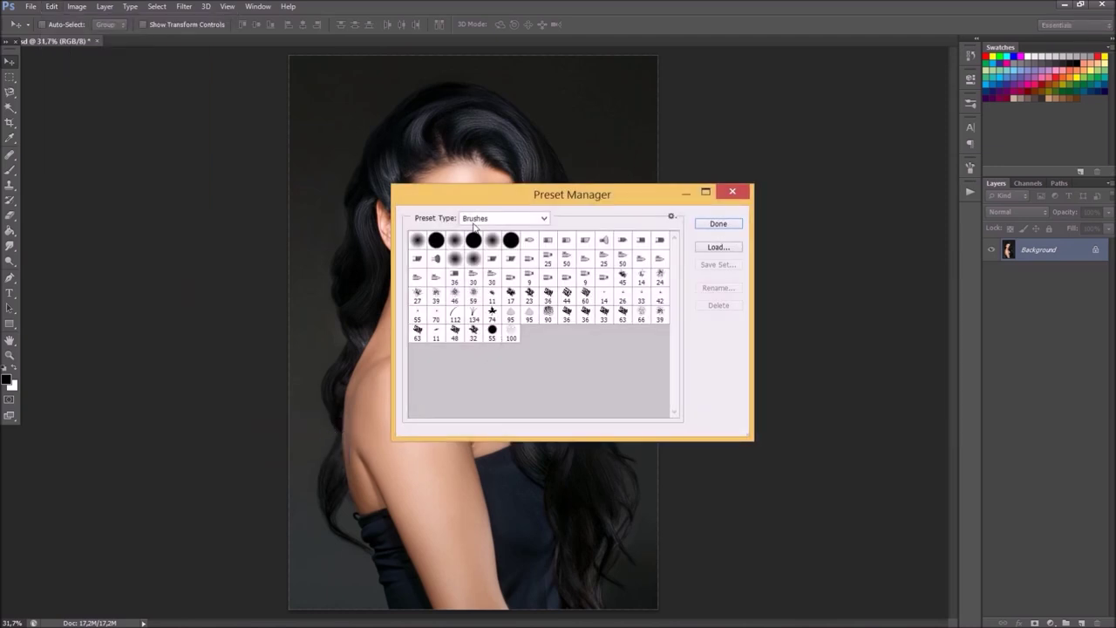
{"action": "left_click", "coordinate": [718, 250]}
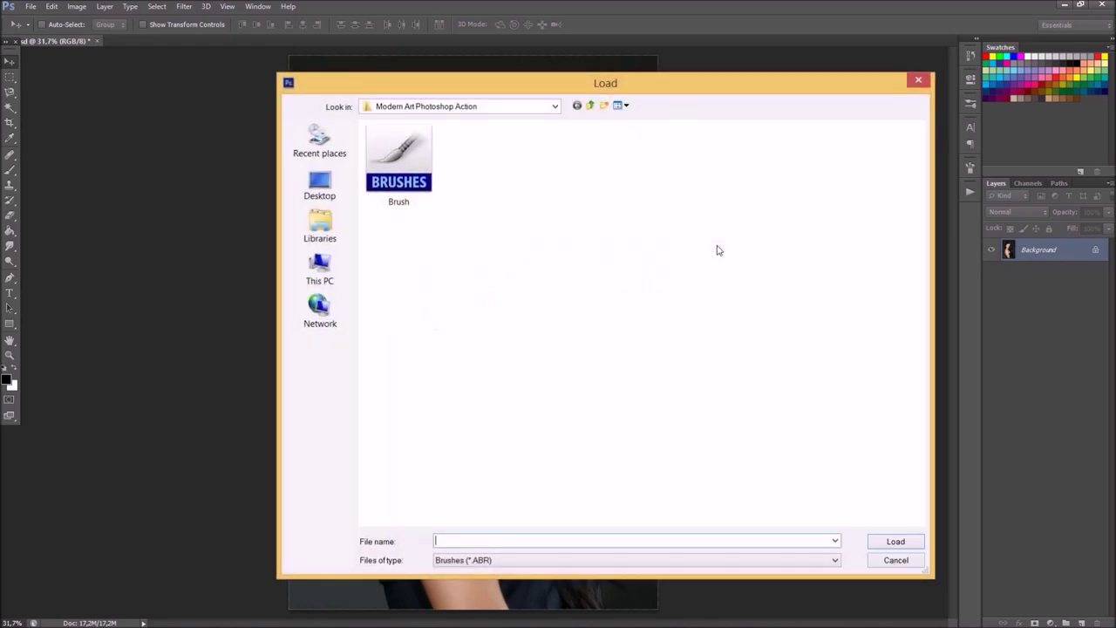
{"action": "left_click", "coordinate": [403, 172]}
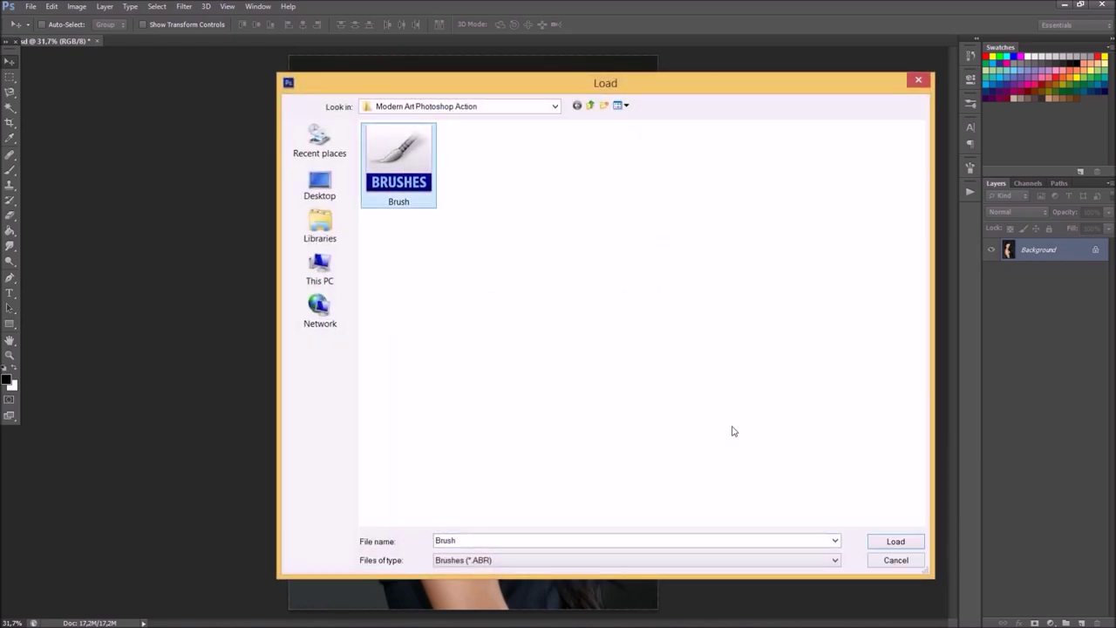
{"action": "left_click", "coordinate": [879, 541]}
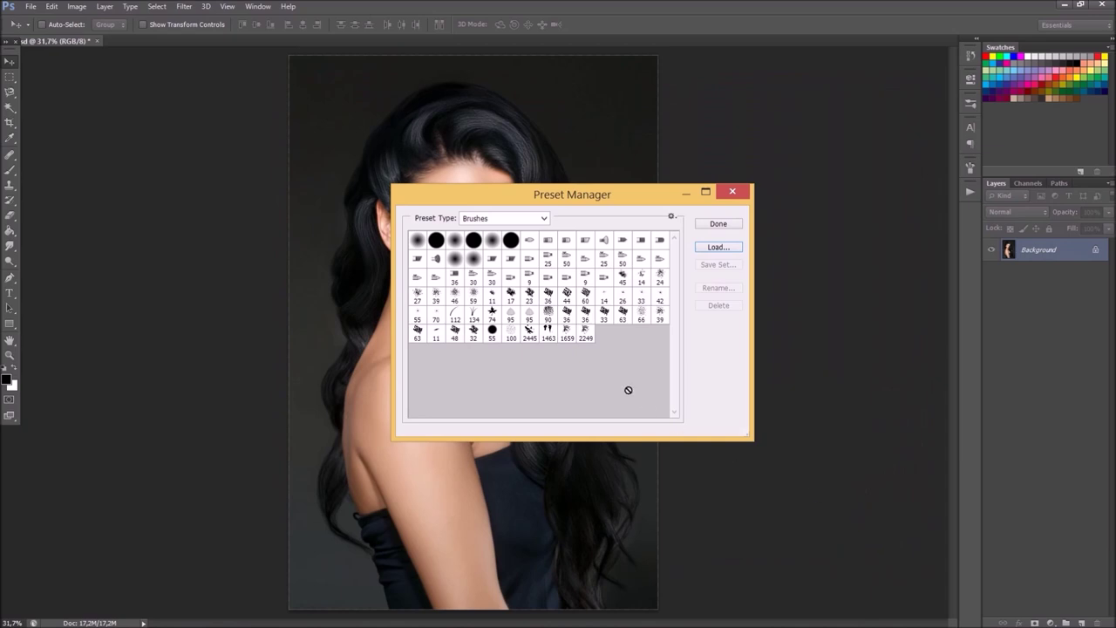
{"action": "left_click", "coordinate": [709, 224]}
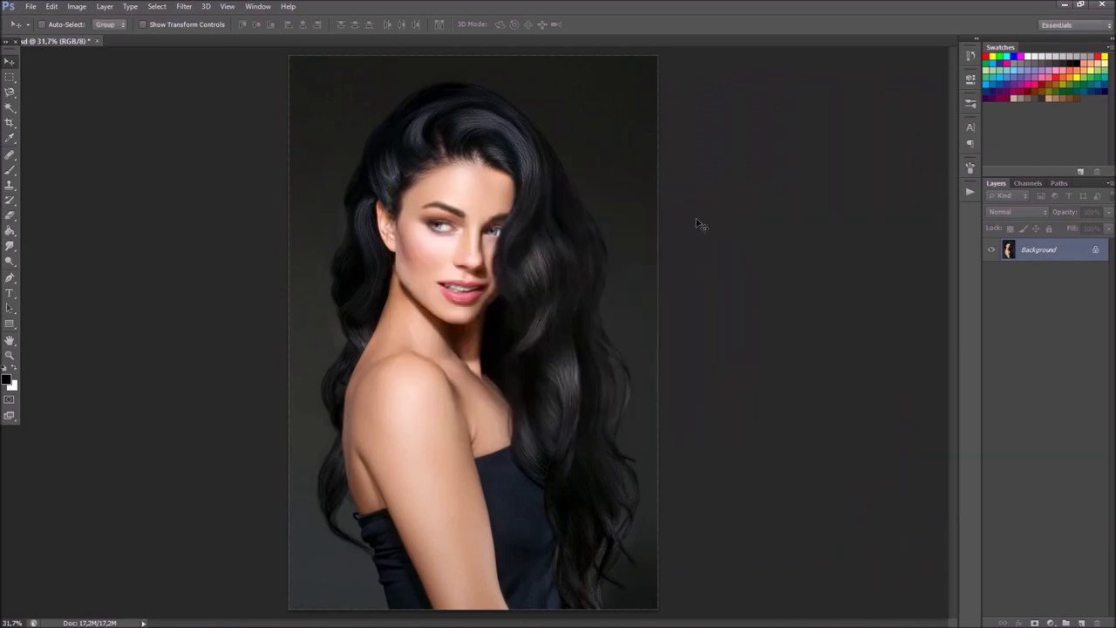
{"action": "left_click", "coordinate": [77, 7]}
{"action": "mouse_move", "coordinate": [88, 21]}
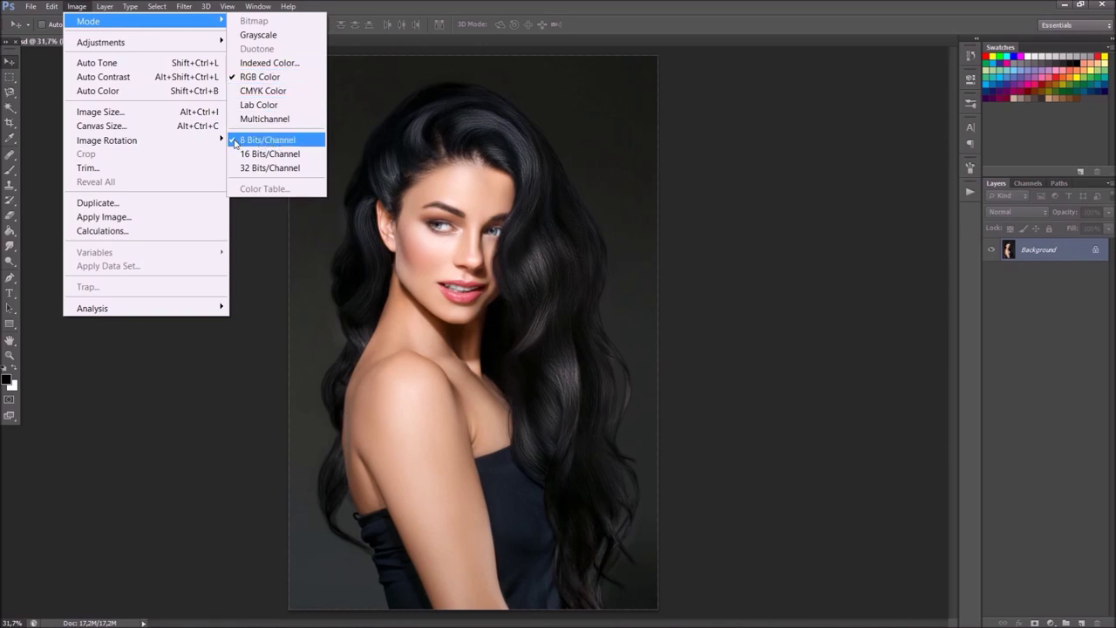
{"action": "left_click", "coordinate": [179, 113]}
{"action": "left_click", "coordinate": [687, 334]}
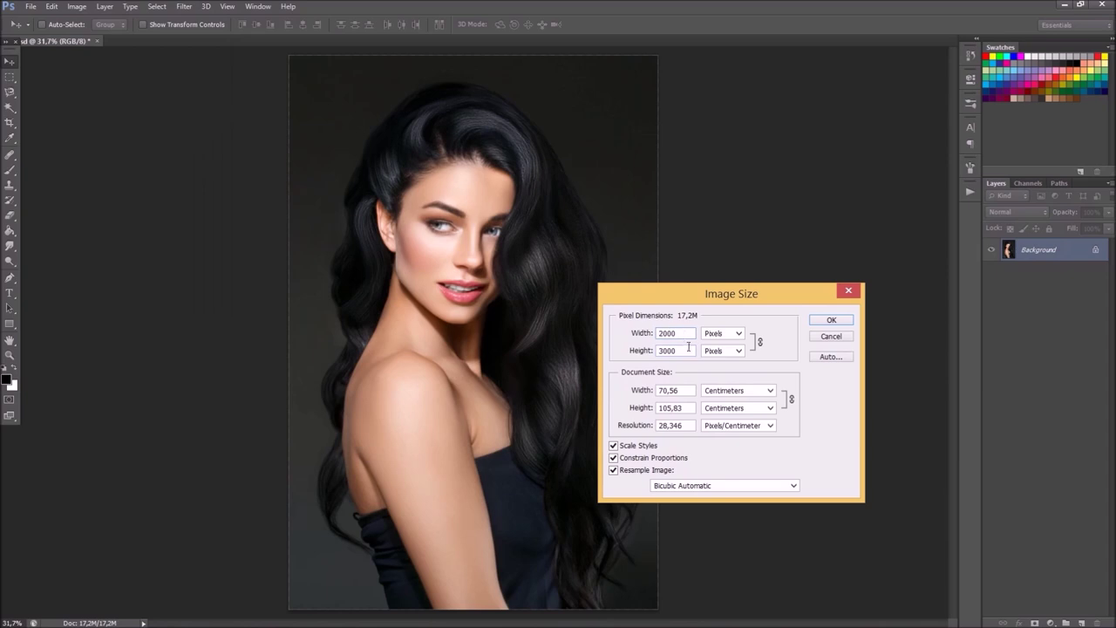
{"action": "left_click", "coordinate": [832, 323]}
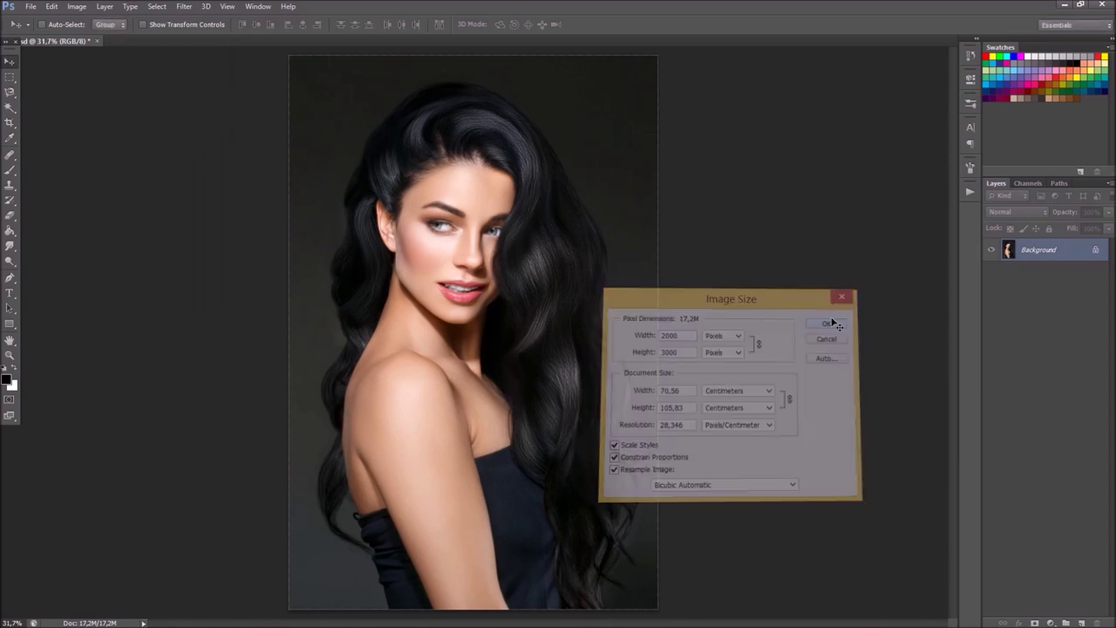
{"action": "left_click", "coordinate": [257, 8]}
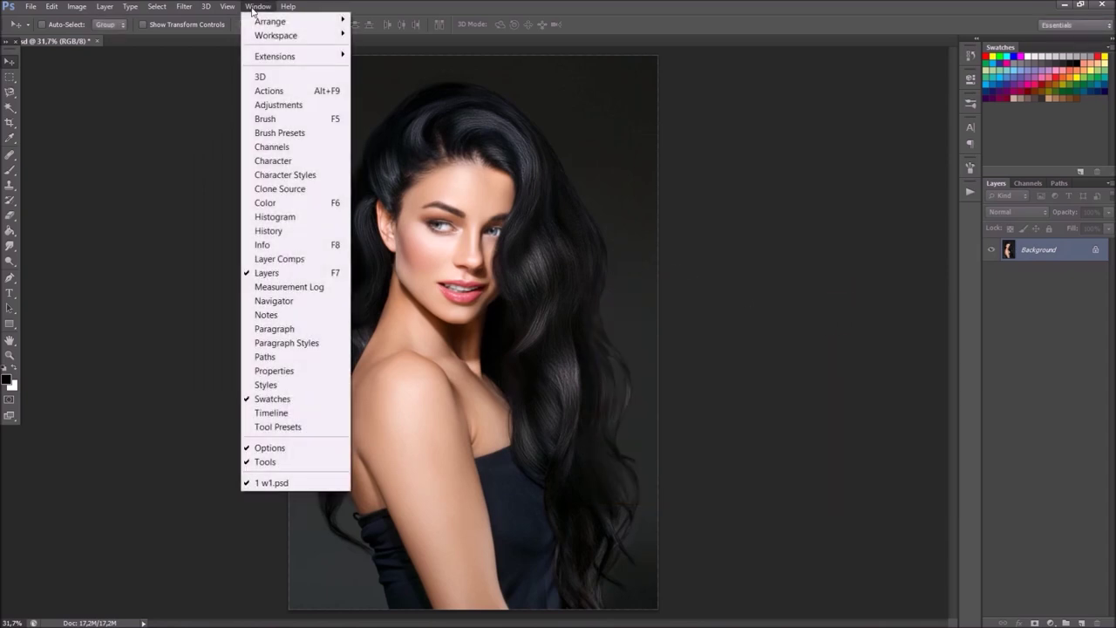
- Load the Modern Art Photoshop Action .ATN set into the Actions panel and select PLAY
{"action": "left_click", "coordinate": [296, 92]}
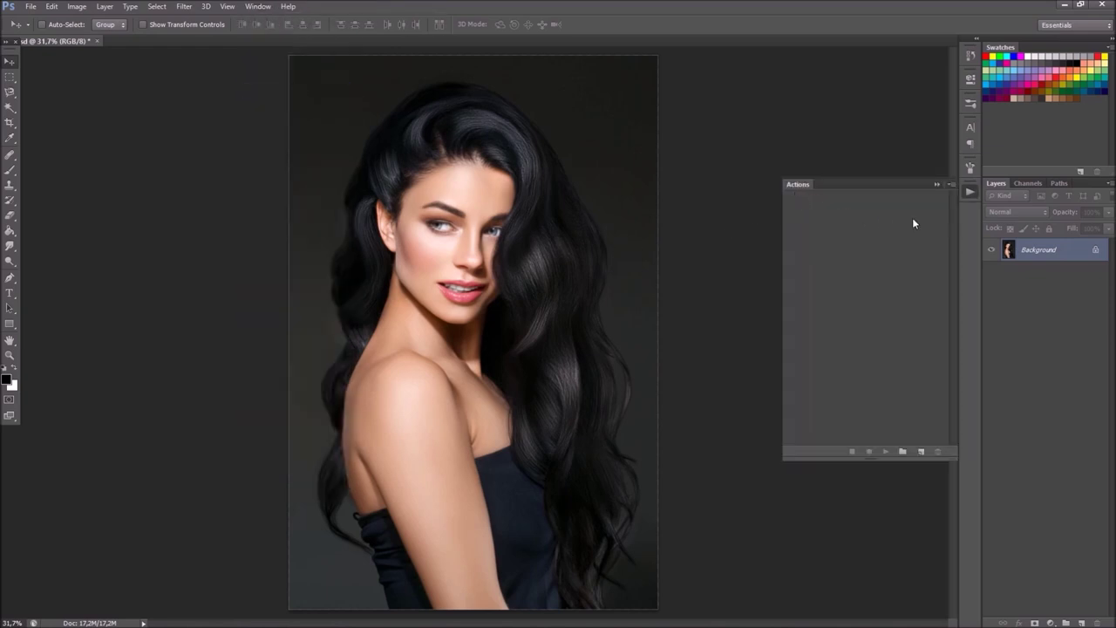
{"action": "left_click", "coordinate": [953, 184]}
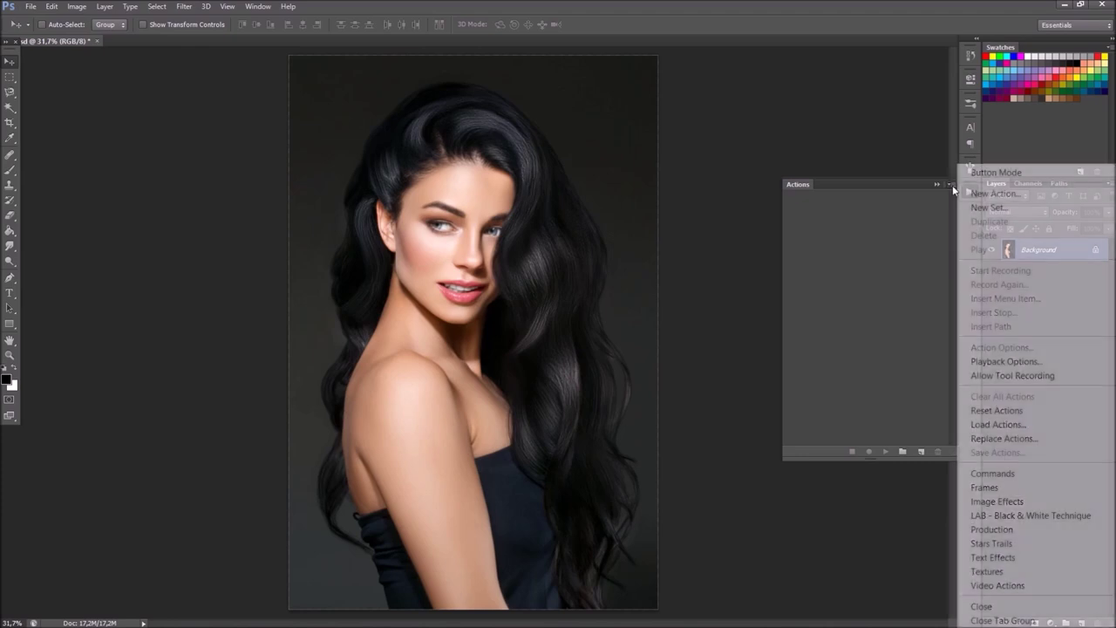
{"action": "left_click", "coordinate": [990, 425]}
{"action": "left_click", "coordinate": [400, 184]}
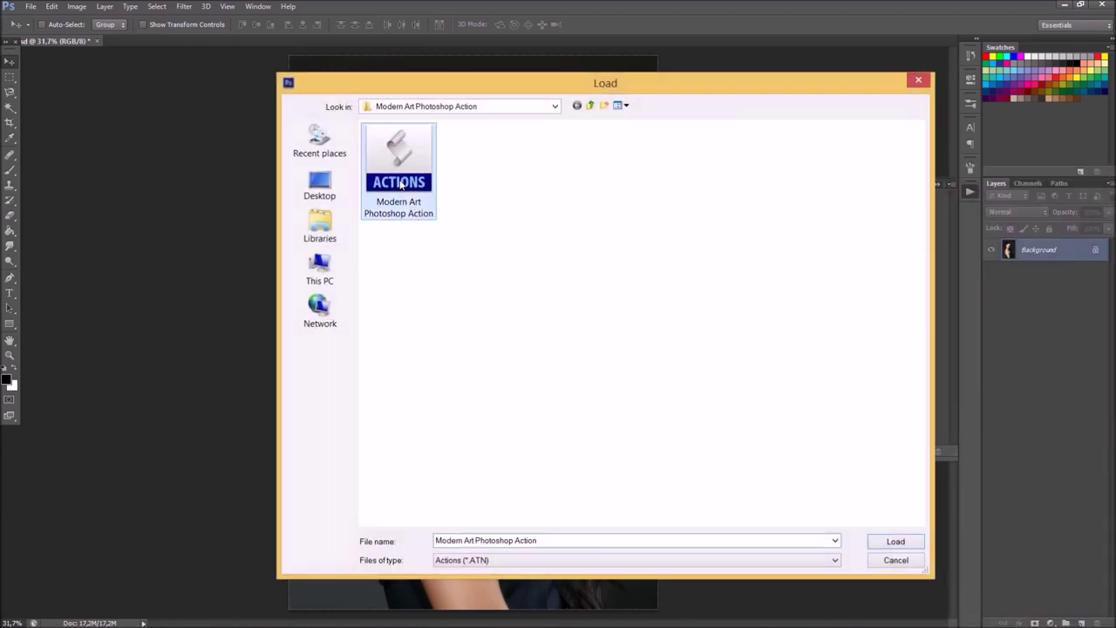
{"action": "left_click", "coordinate": [883, 542]}
{"action": "left_click", "coordinate": [859, 209]}
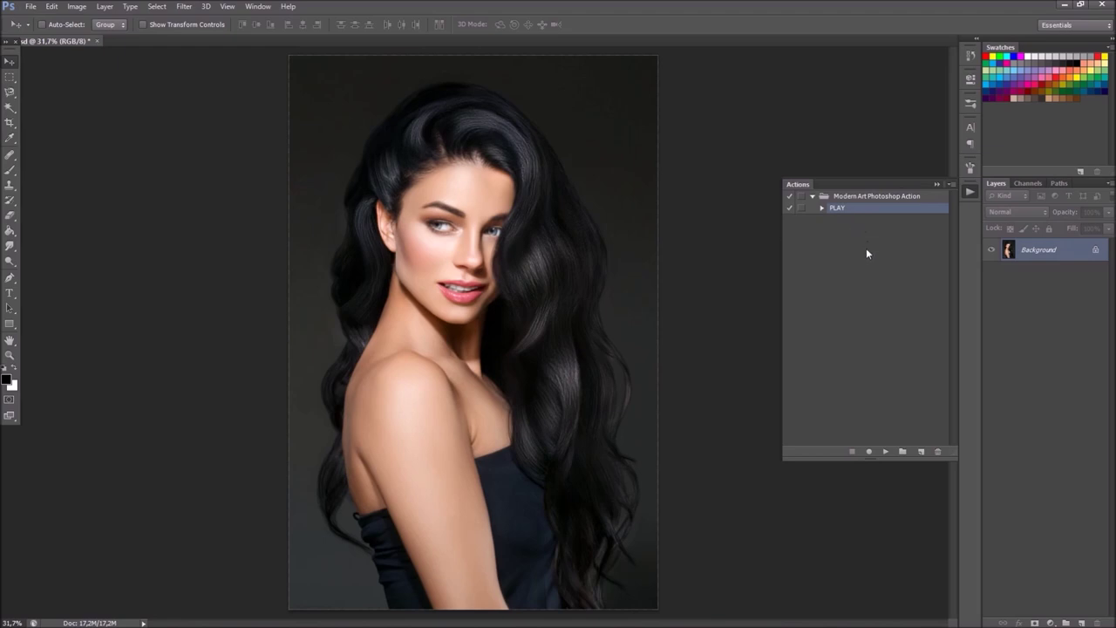
{"action": "left_click", "coordinate": [1108, 185]}
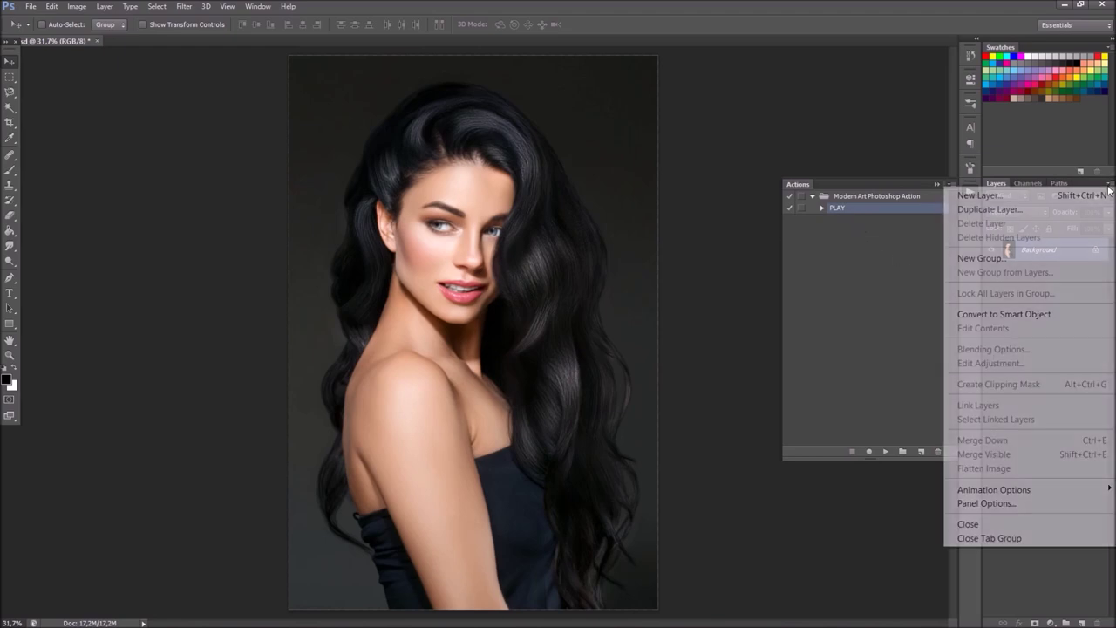
- Set Layers panel thumbnails to the small size, showing the Entire Document
{"action": "left_click", "coordinate": [991, 503]}
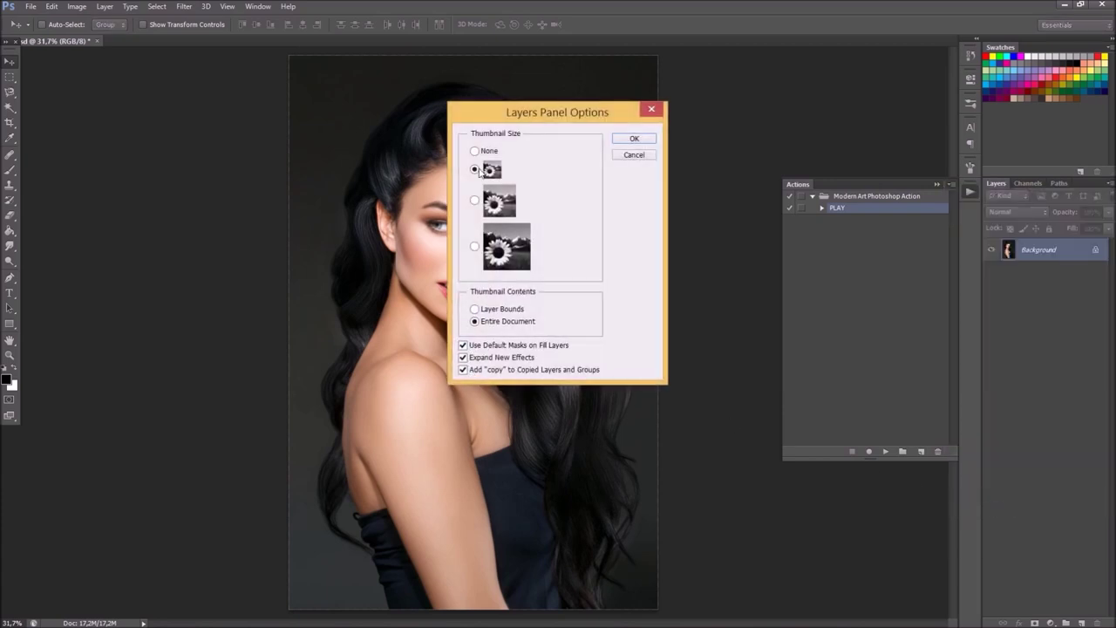
{"action": "left_click", "coordinate": [636, 139]}
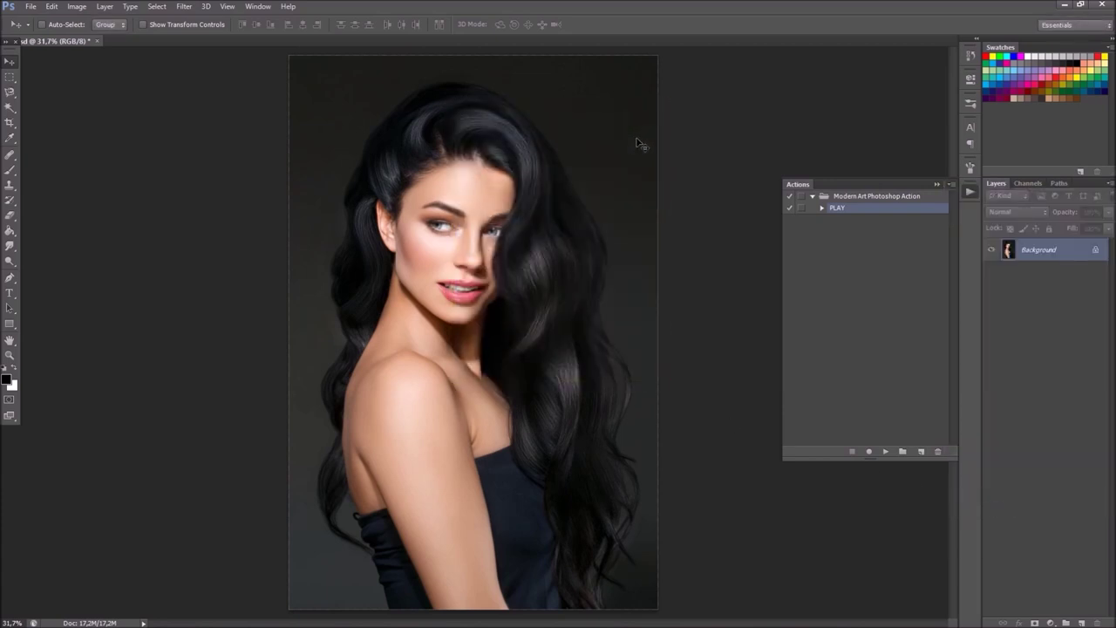
{"action": "left_click", "coordinate": [79, 9]}
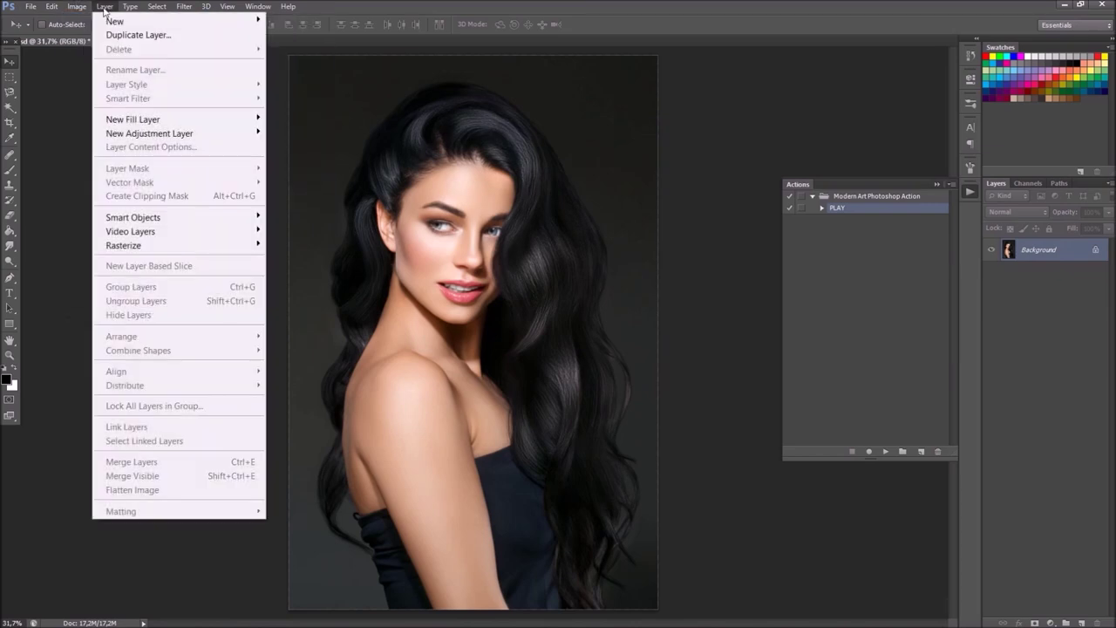
{"action": "mouse_move", "coordinate": [114, 21]}
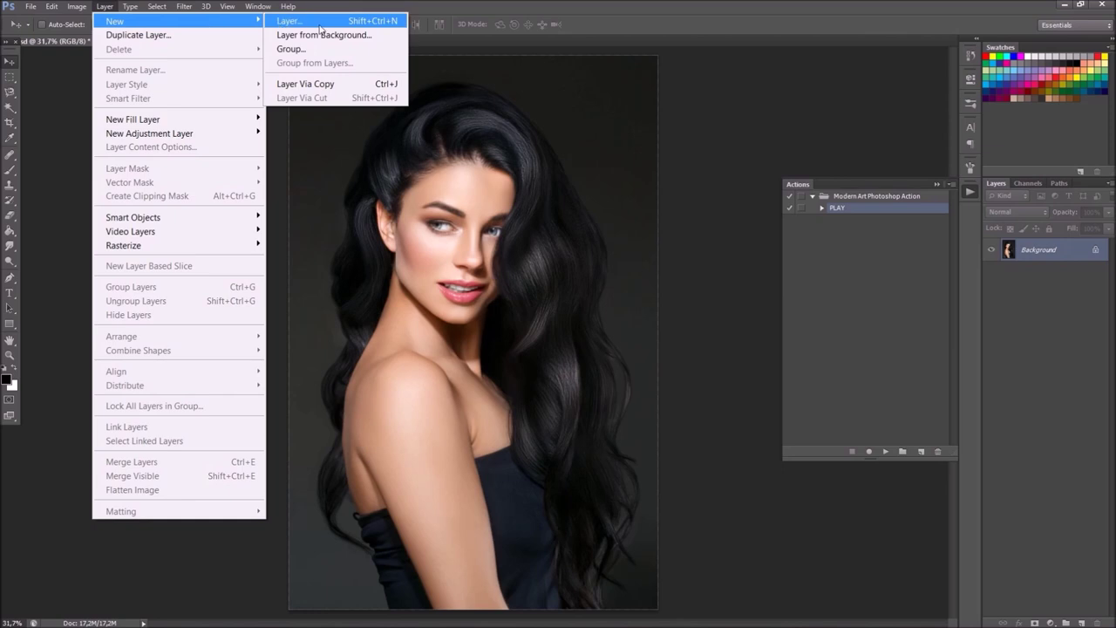
- Create a new empty layer named 'brush'
{"action": "left_click", "coordinate": [315, 26]}
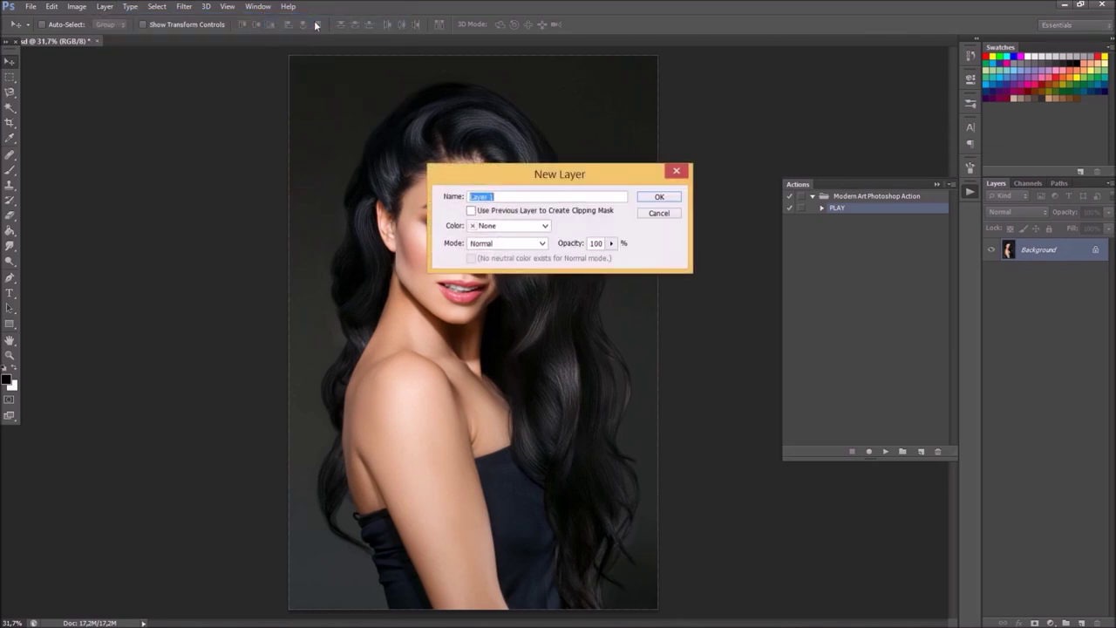
{"action": "type", "text": "brush"}
{"action": "left_click", "coordinate": [655, 198]}
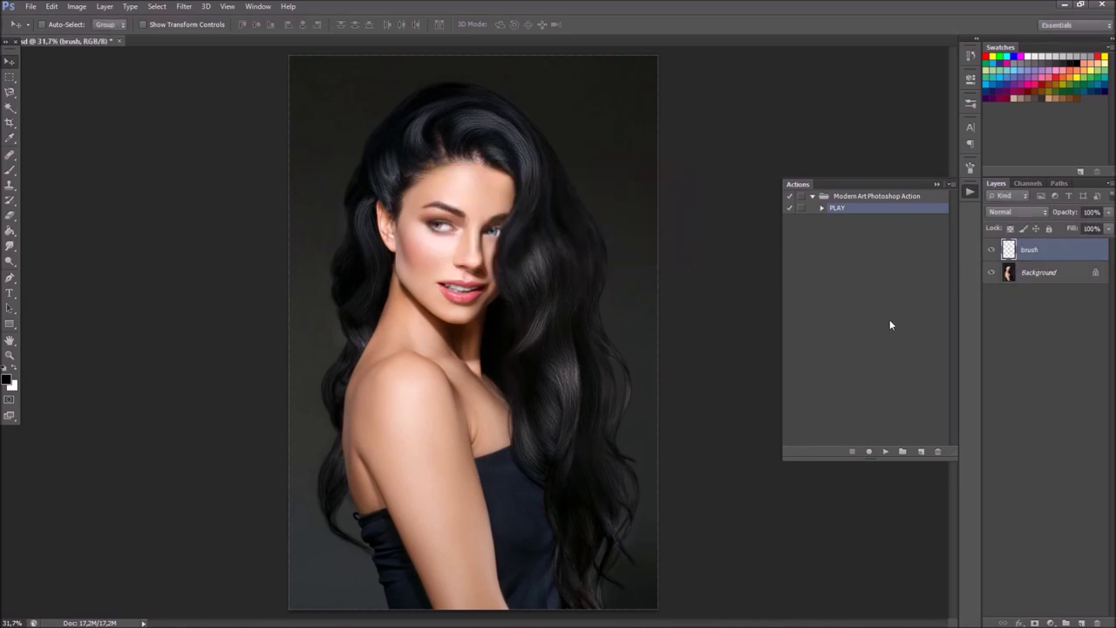
{"action": "double_click", "coordinate": [1030, 252]}
{"action": "left_click", "coordinate": [1081, 253]}
- Convert Background to Layer 0 and back to Background, then select the brush layer
{"action": "left_click", "coordinate": [1060, 274]}
{"action": "double_click", "coordinate": [1073, 275]}
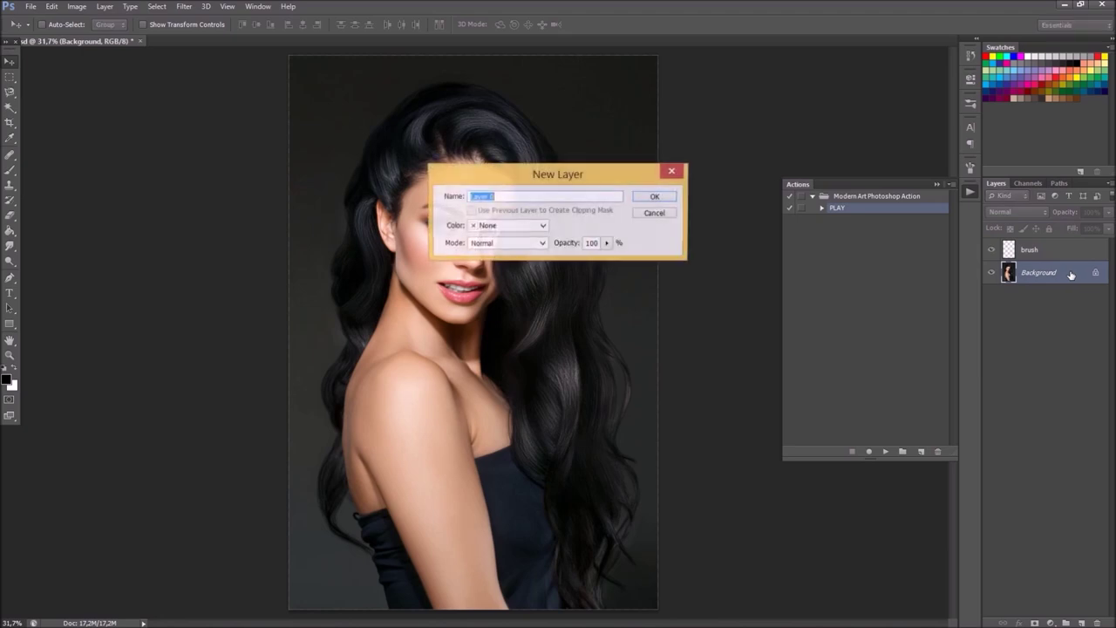
{"action": "left_click", "coordinate": [656, 197]}
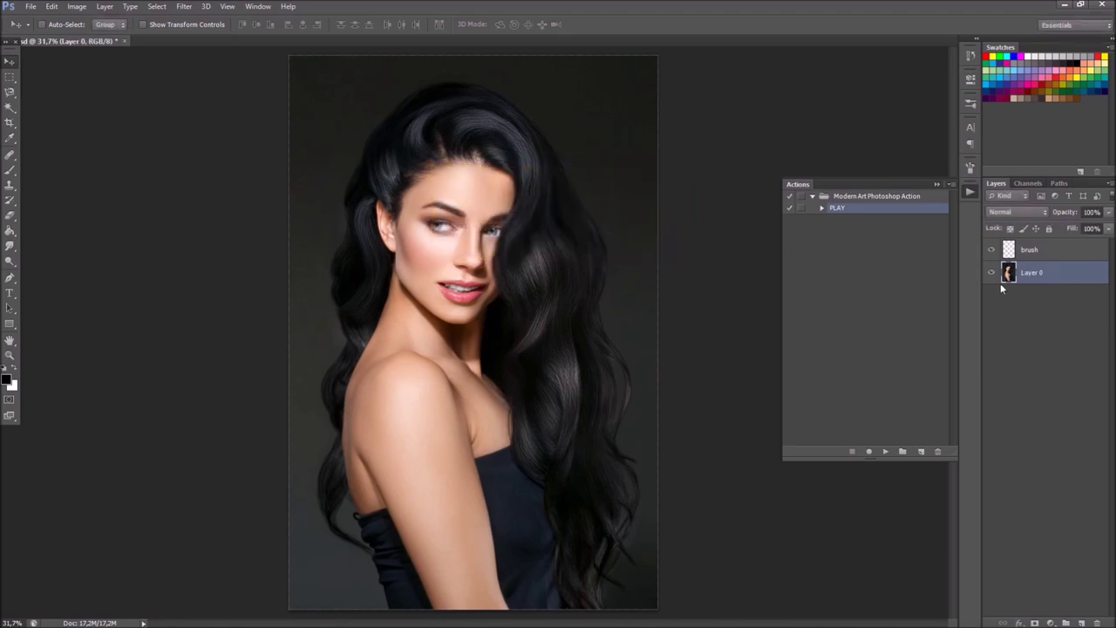
{"action": "left_click", "coordinate": [105, 8]}
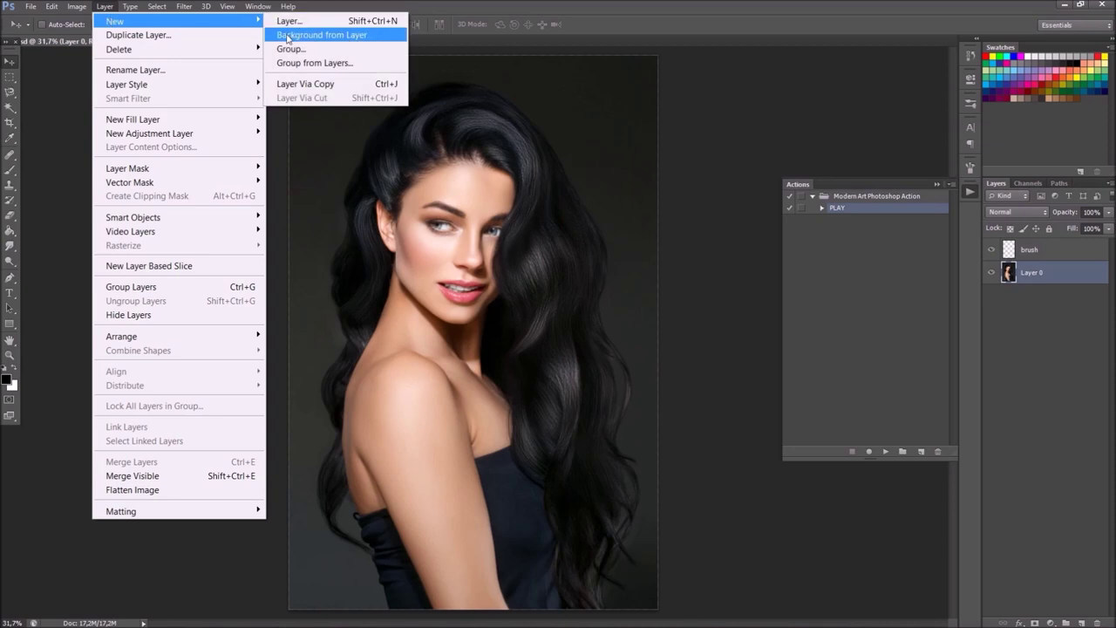
{"action": "left_click", "coordinate": [384, 38]}
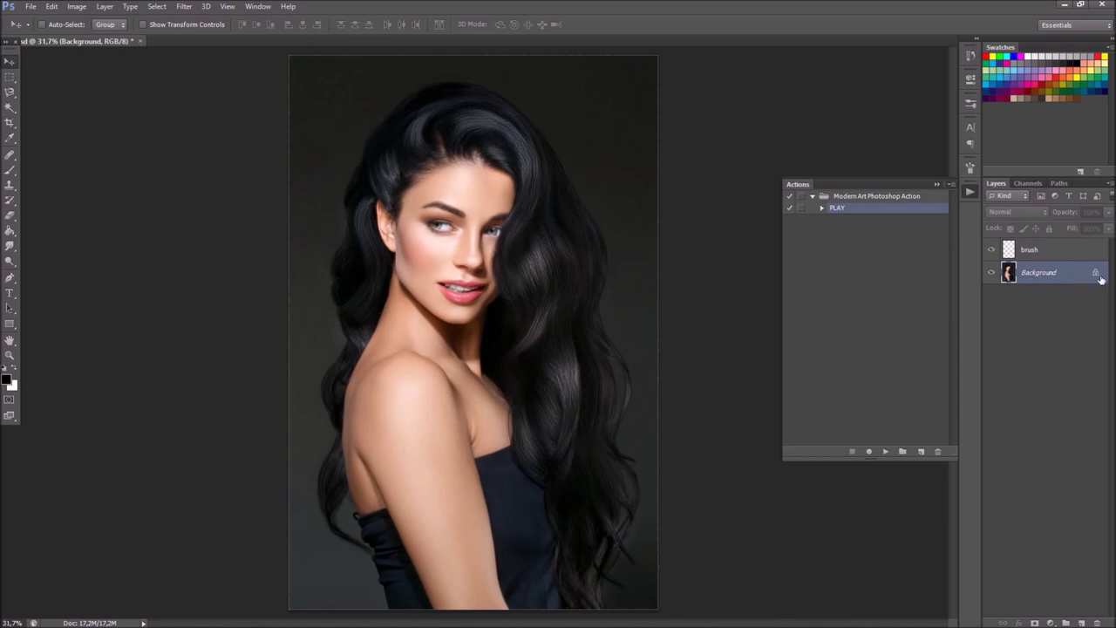
{"action": "left_click", "coordinate": [1054, 255]}
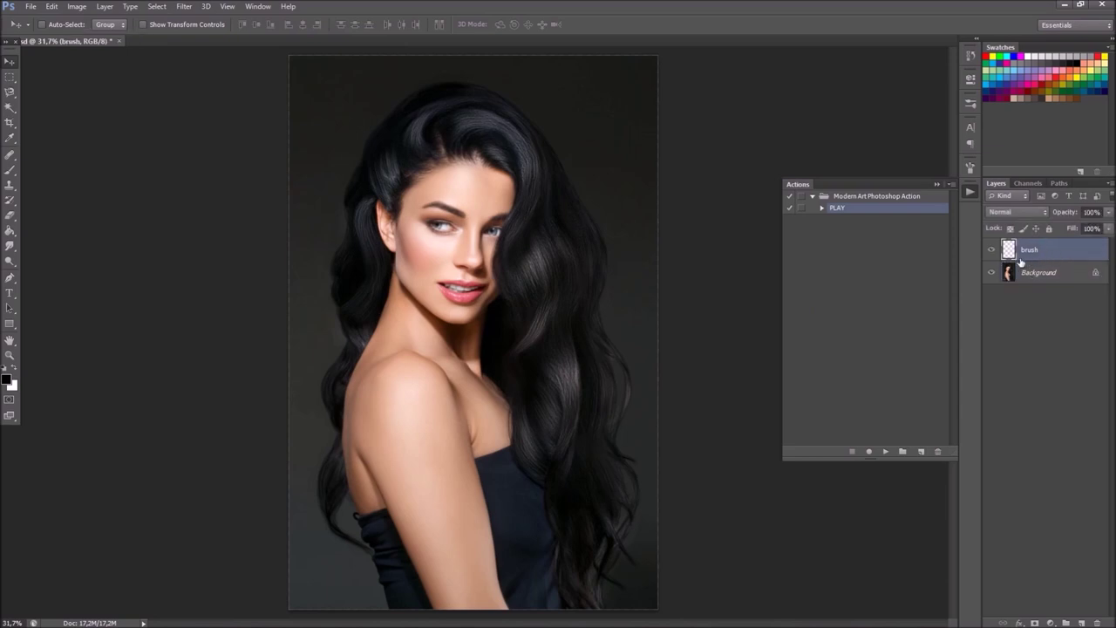
- Switch to the Brush tool with a 178 px brush size
{"action": "left_click", "coordinate": [8, 172]}
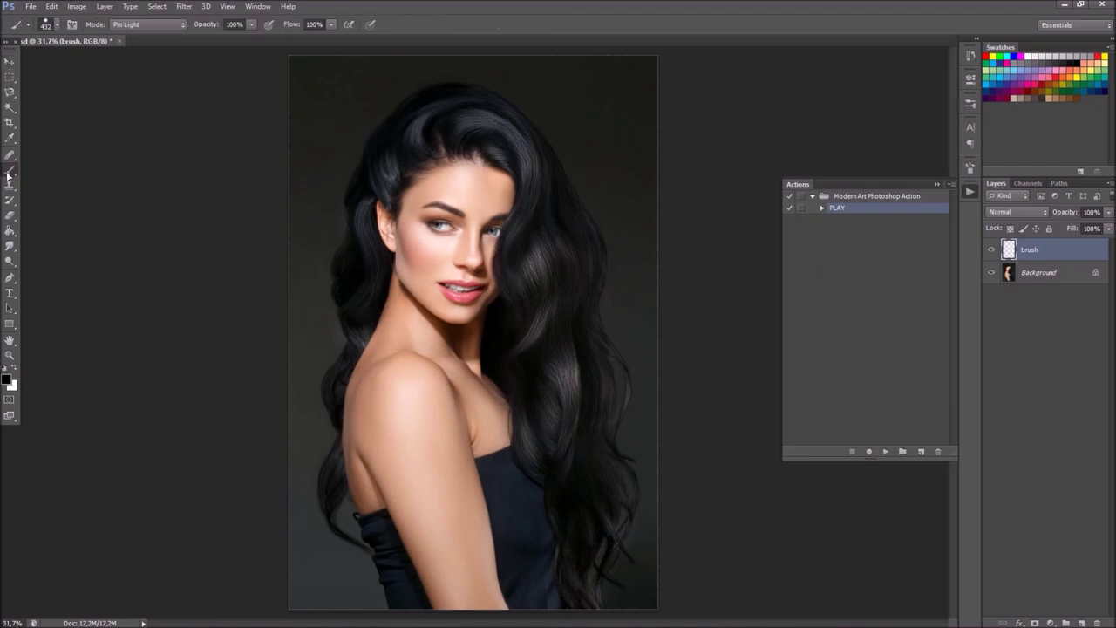
{"action": "left_click", "coordinate": [56, 26]}
{"action": "left_click_drag", "start_coordinate": [112, 63], "coordinate": [93, 61]}
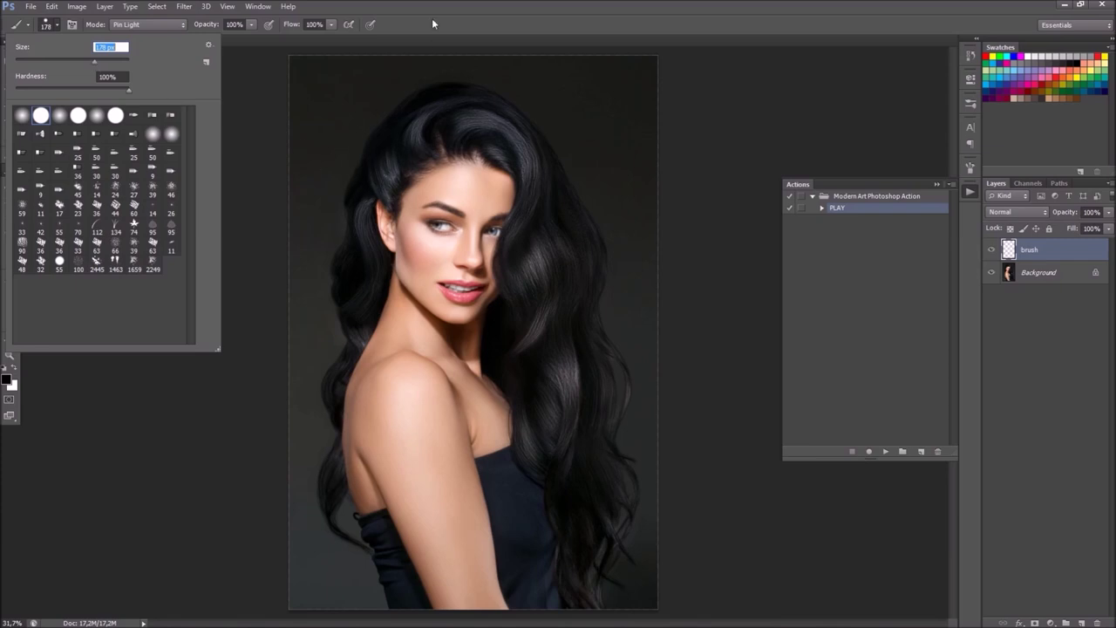
- Set the foreground colour to pure red ff0000 and paint over the model's hair
{"action": "left_click", "coordinate": [432, 17]}
{"action": "left_click", "coordinate": [7, 381]}
{"action": "left_click_drag", "start_coordinate": [814, 469], "coordinate": [892, 375]}
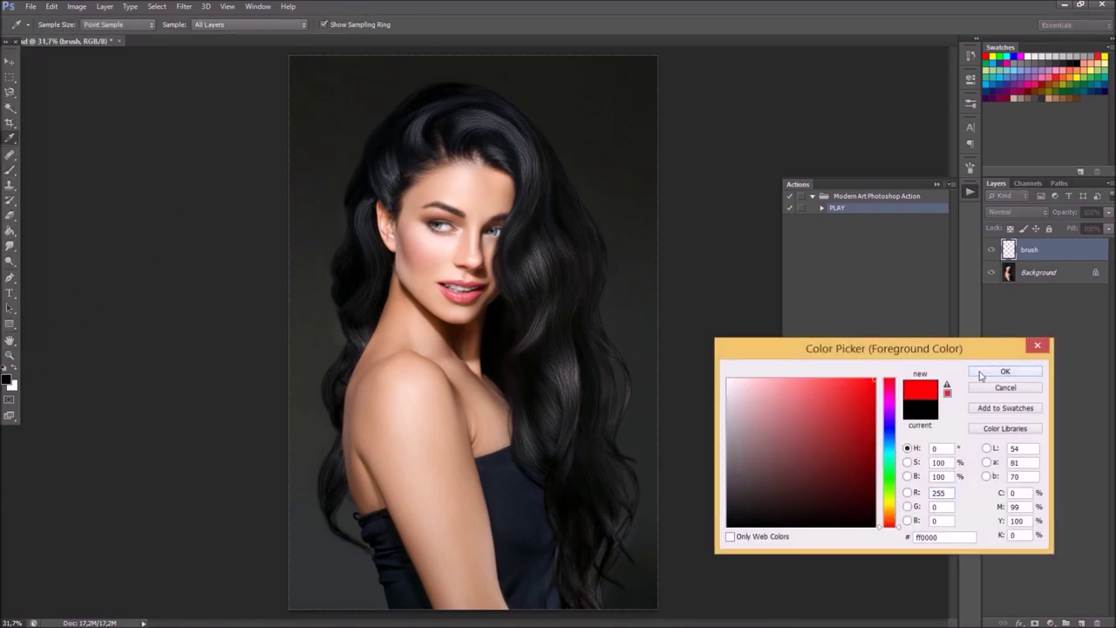
{"action": "left_click", "coordinate": [1003, 372]}
{"action": "left_click", "coordinate": [366, 294]}
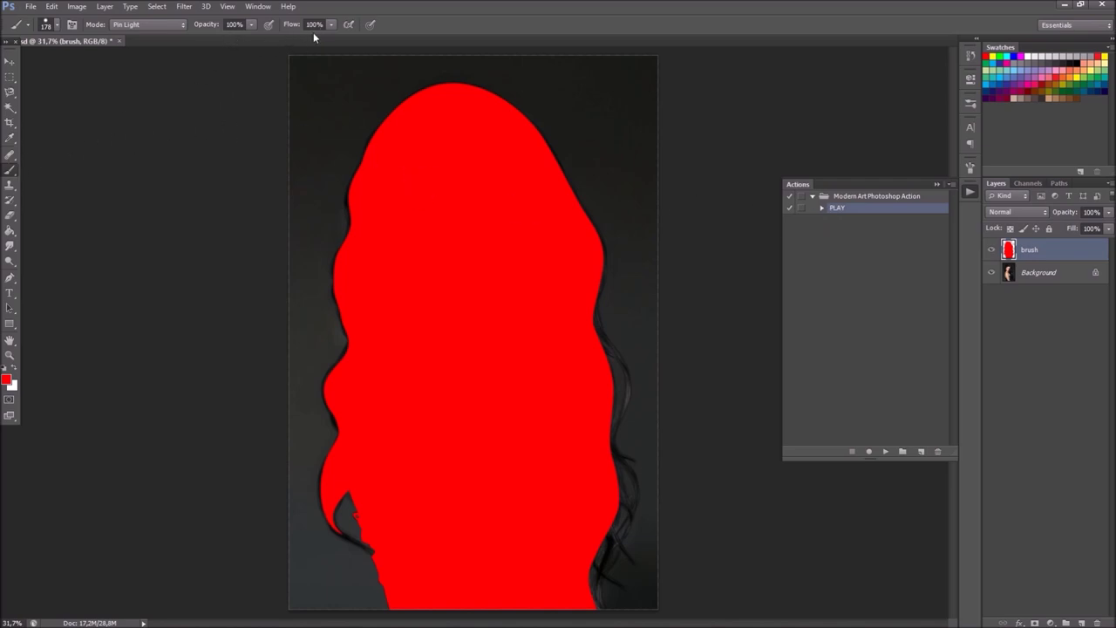
- Run PLAY, close the Actions panel, then expand the Brush-e group with the Move tool
{"action": "left_click", "coordinate": [885, 452]}
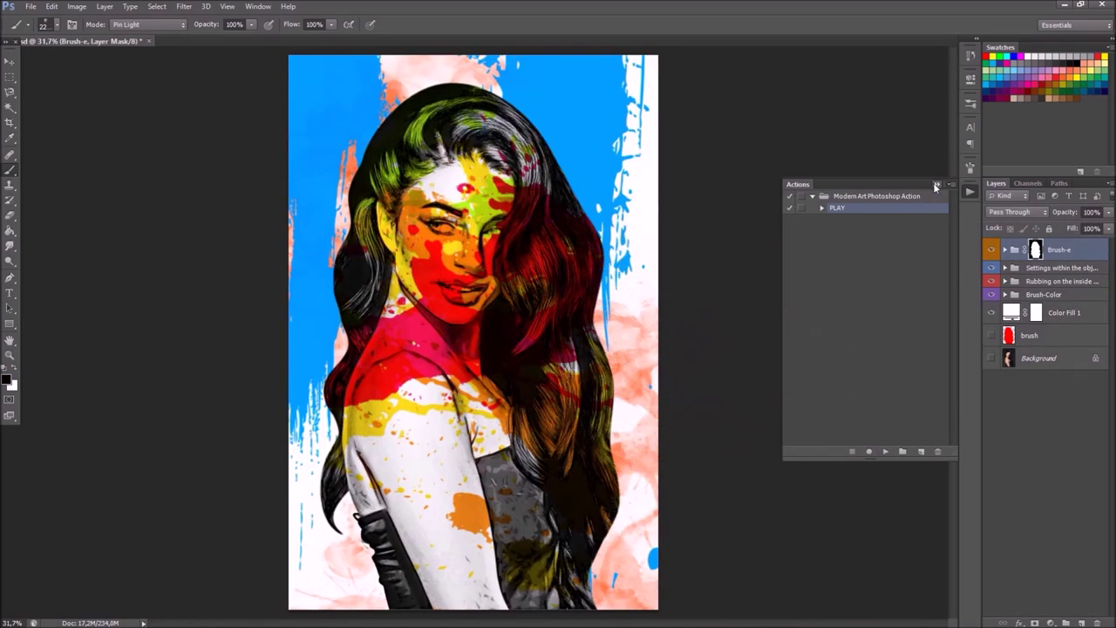
{"action": "left_click", "coordinate": [936, 186]}
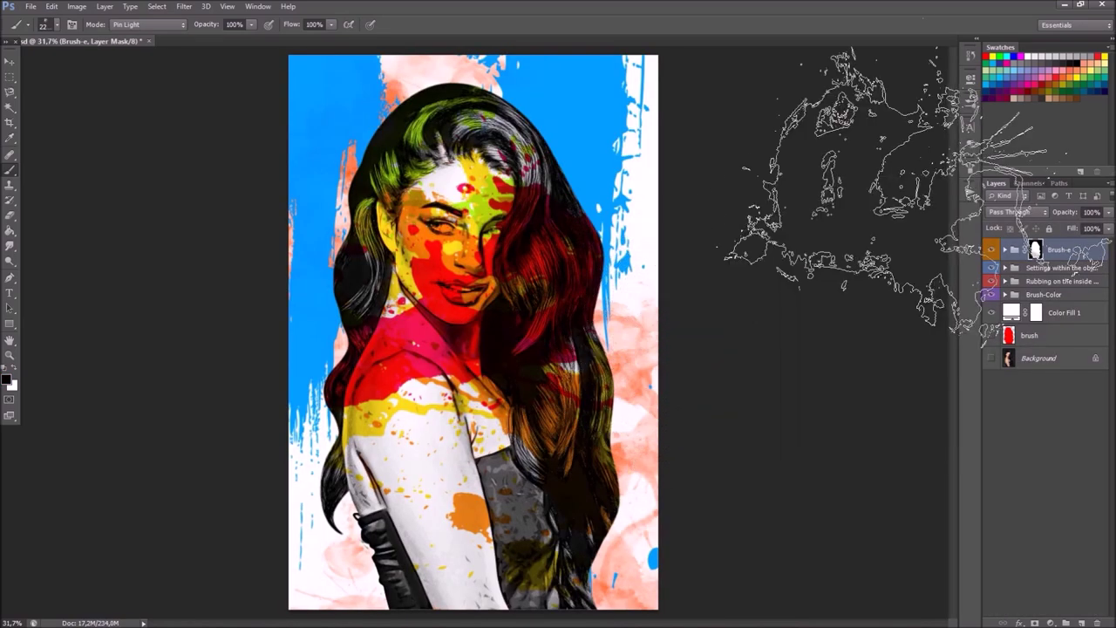
{"action": "left_click", "coordinate": [7, 61]}
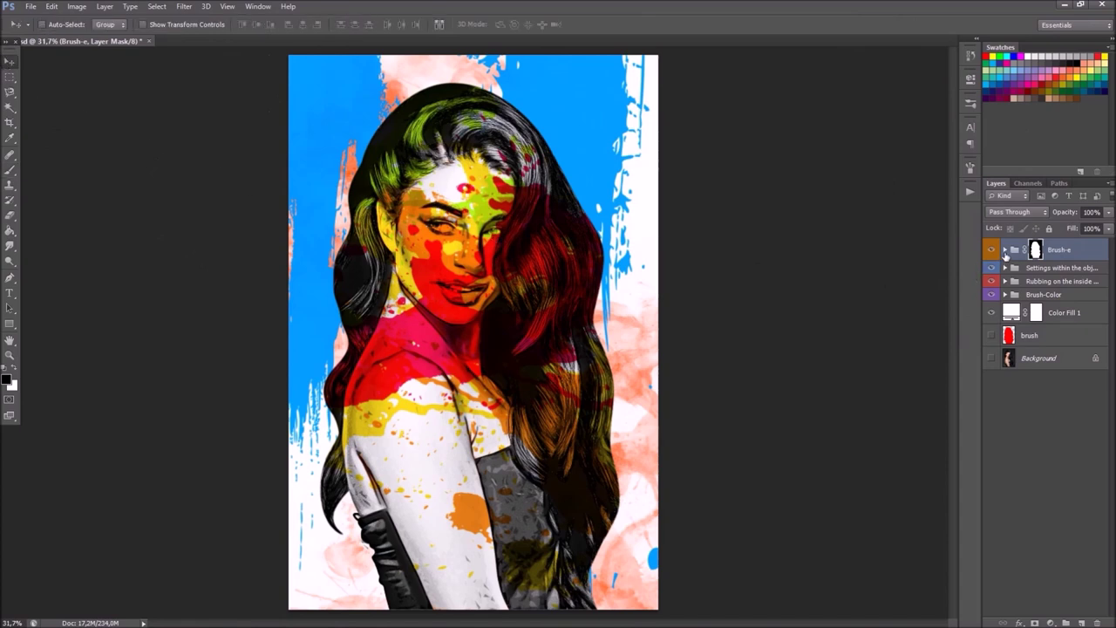
{"action": "left_click", "coordinate": [1004, 250]}
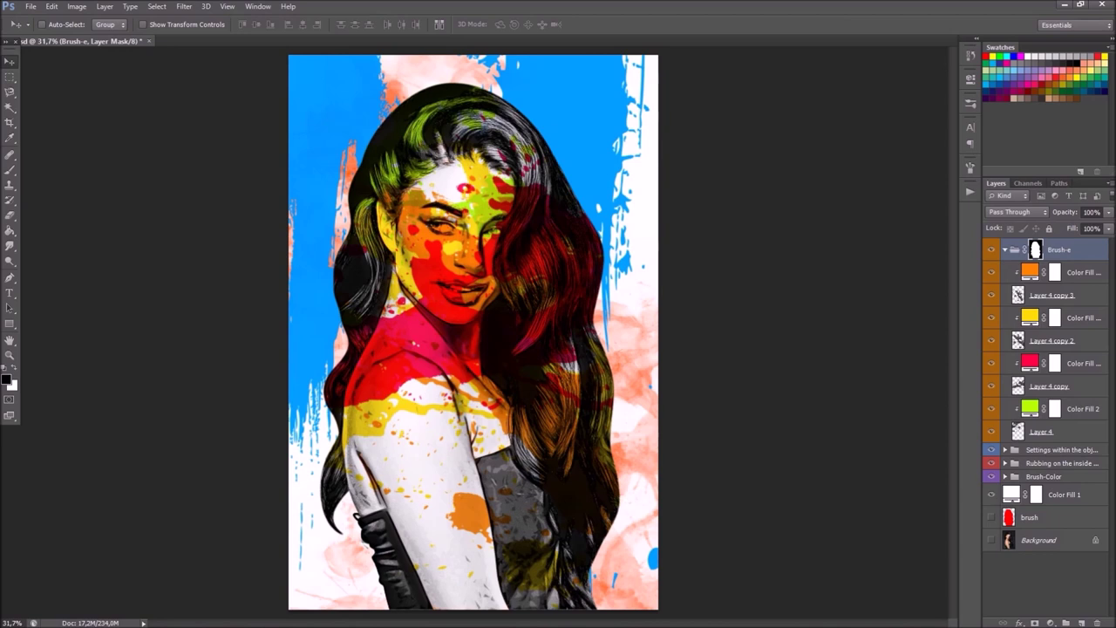
- Move Layer 4 copy 3 upward and rotate it about six degrees
{"action": "left_click", "coordinate": [1051, 295]}
{"action": "key", "text": "alt+shift+m"}
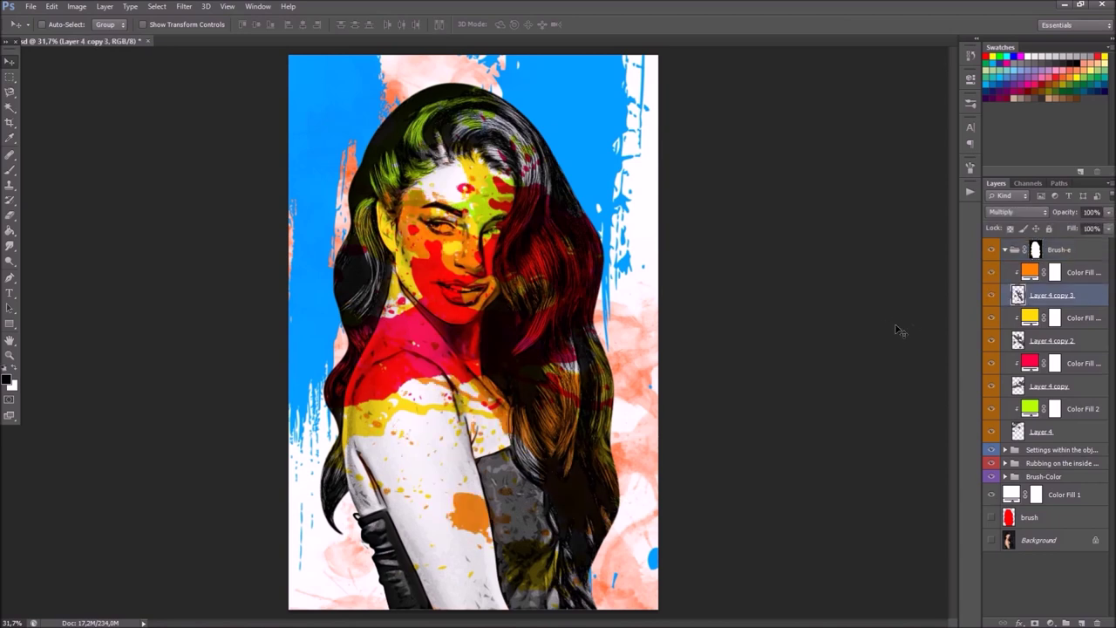
{"action": "key", "text": "ctrl+t"}
{"action": "left_click_drag", "start_coordinate": [617, 279], "coordinate": [612, 248]}
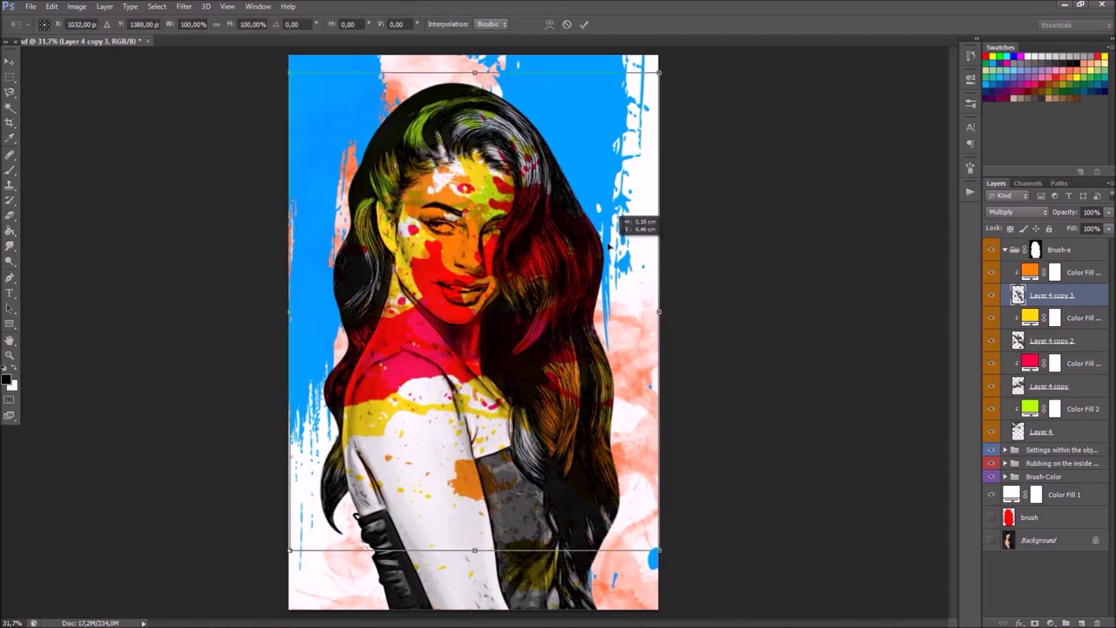
{"action": "left_click_drag", "start_coordinate": [735, 294], "coordinate": [734, 263]}
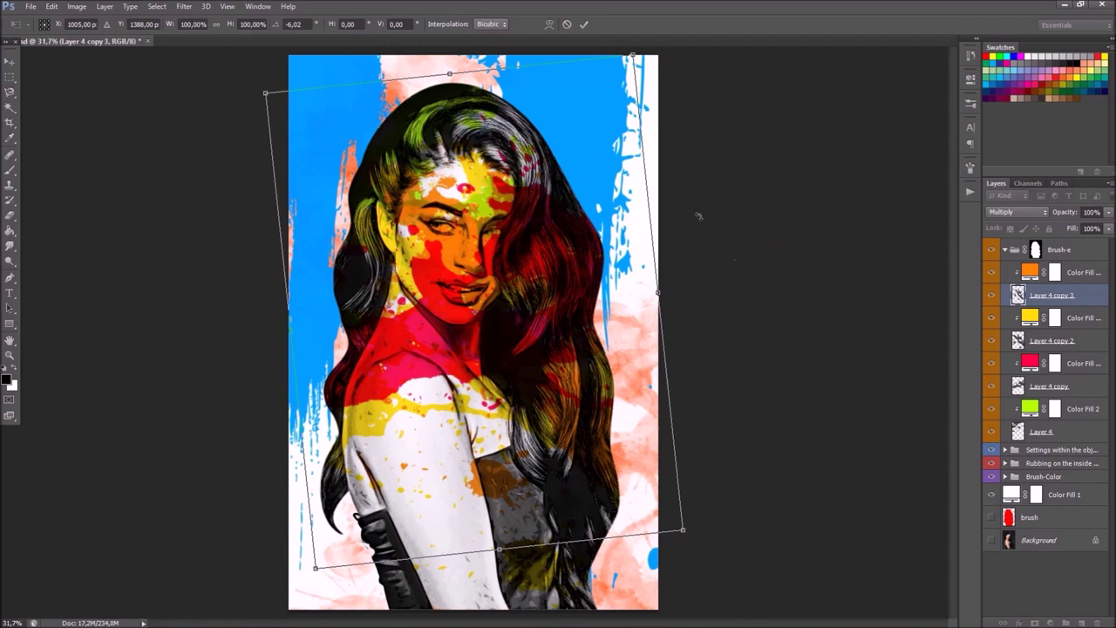
{"action": "left_click", "coordinate": [583, 24]}
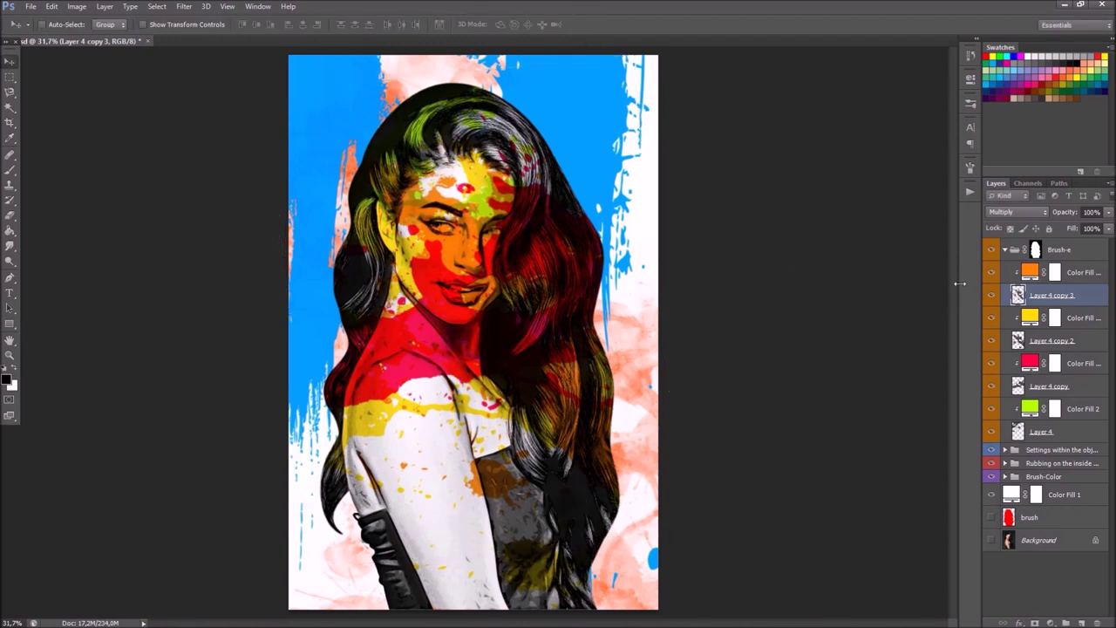
{"action": "left_click", "coordinate": [992, 296]}
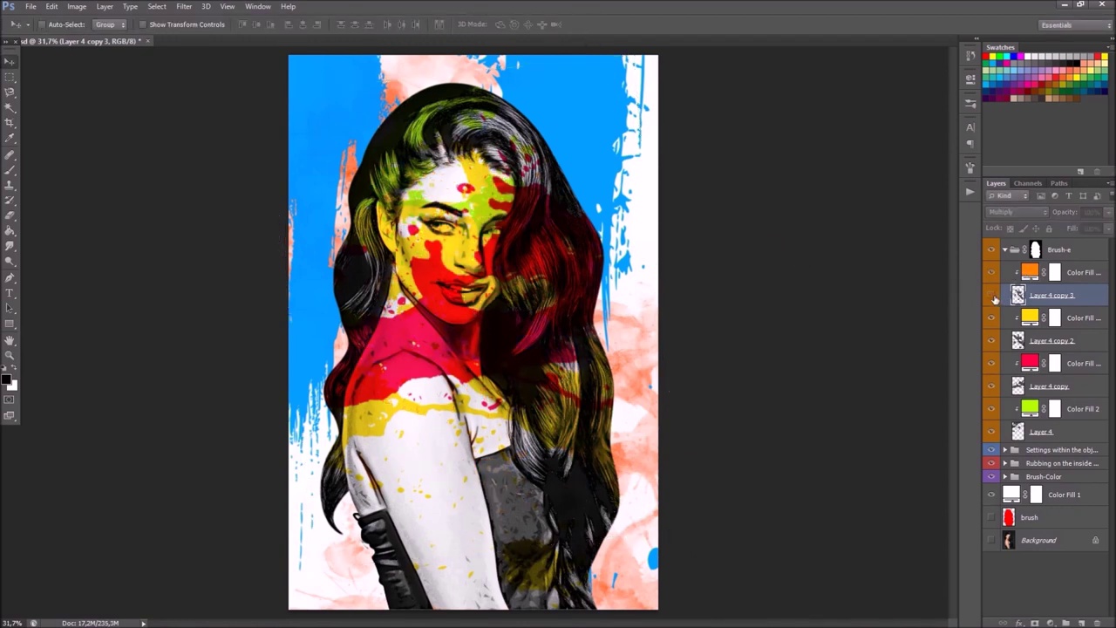
{"action": "left_click", "coordinate": [991, 295]}
- Change the orange Color Fill to yellow
{"action": "double_click", "coordinate": [1029, 273]}
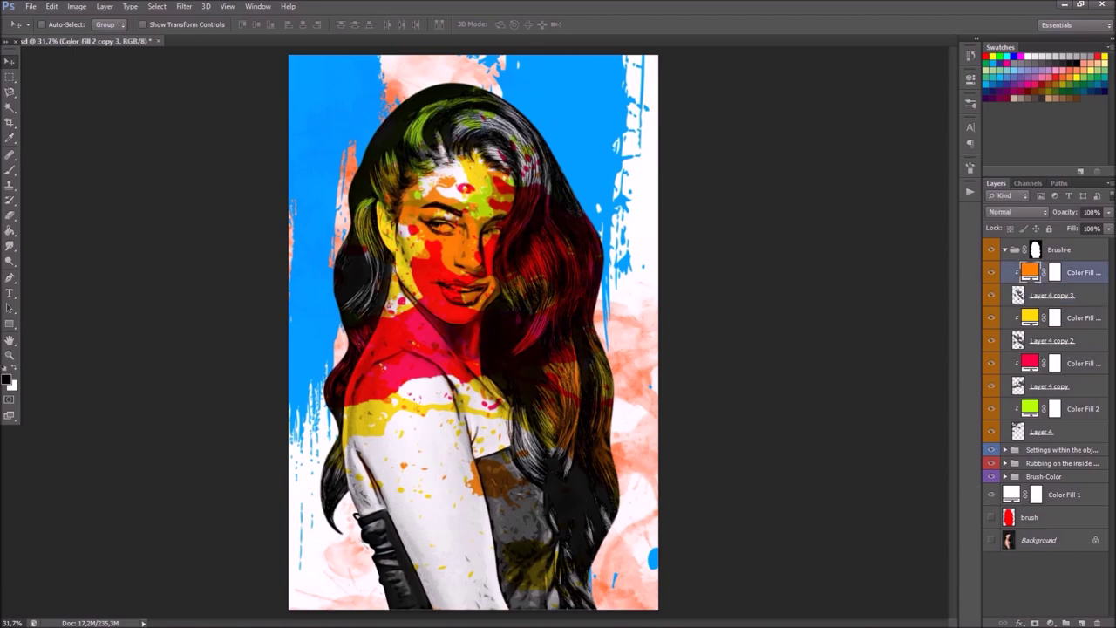
{"action": "left_click", "coordinate": [890, 463]}
{"action": "mouse_move", "coordinate": [890, 463]}
{"action": "left_mouse_down"}
{"action": "mouse_move", "coordinate": [875, 503]}
{"action": "mouse_move", "coordinate": [886, 515]}
{"action": "mouse_move", "coordinate": [886, 501]}
{"action": "left_mouse_up"}
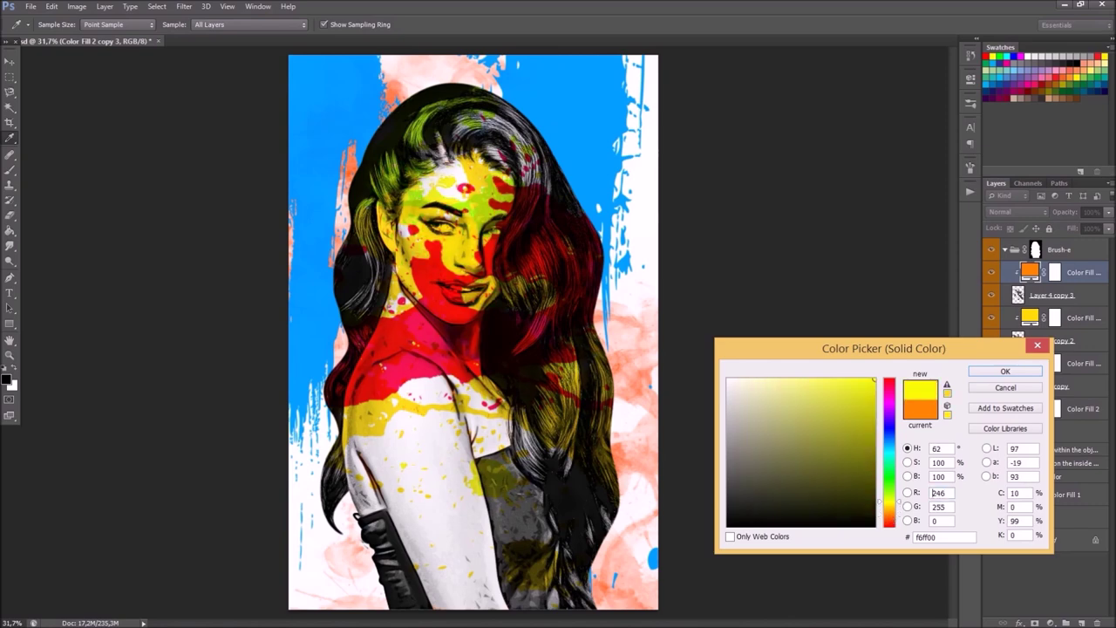
{"action": "left_click", "coordinate": [1005, 372]}
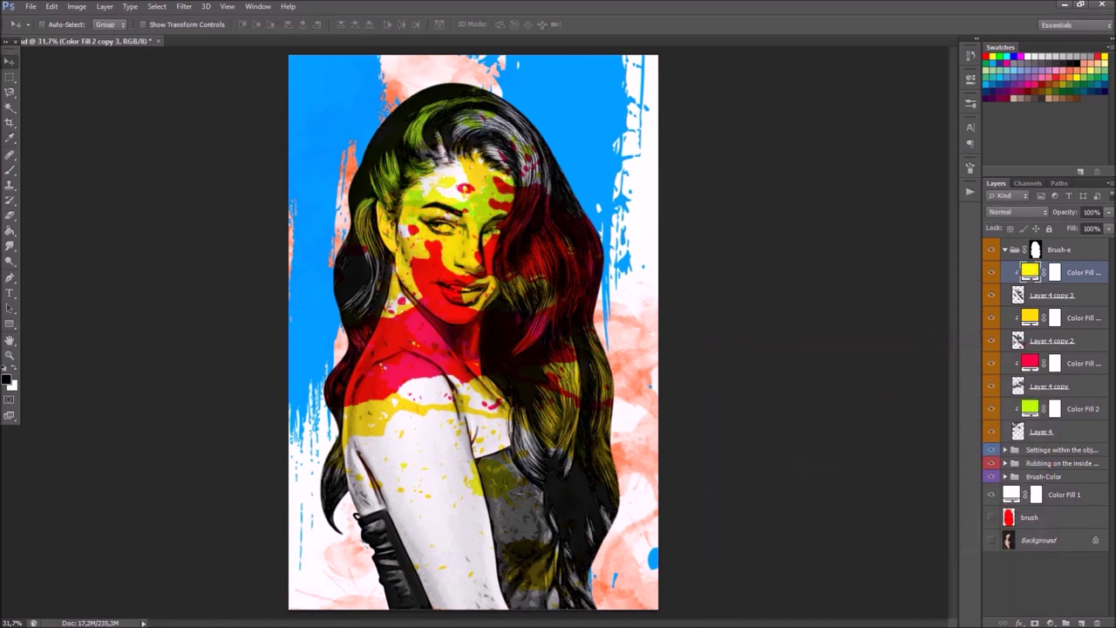
- Move the Layer 4 copy 2 splashes further down the image
{"action": "left_click", "coordinate": [990, 340]}
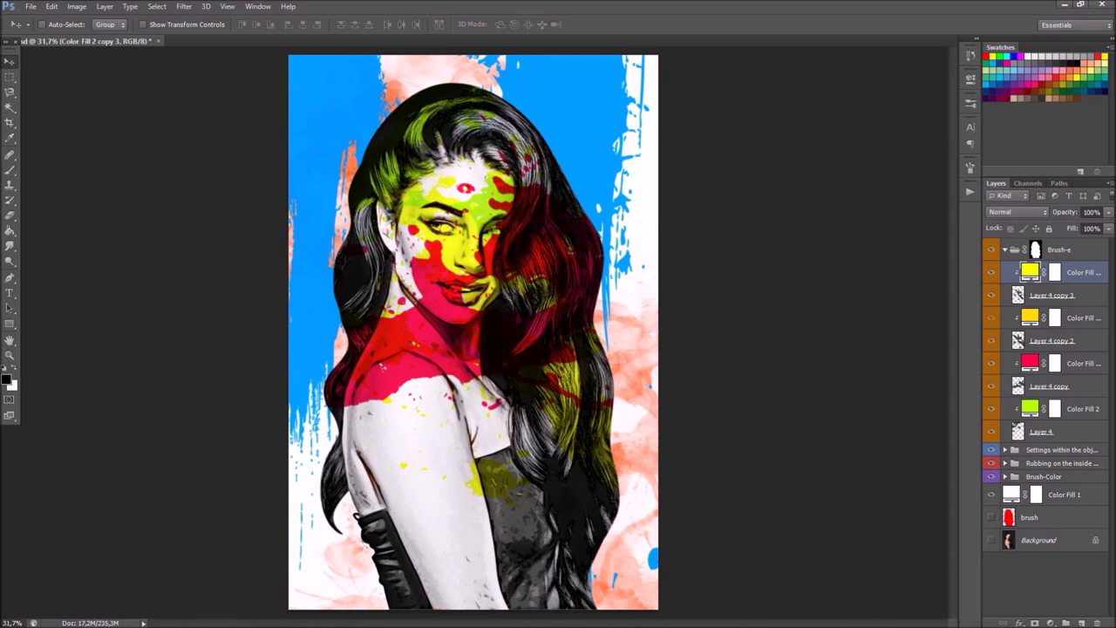
{"action": "left_click", "coordinate": [990, 340]}
{"action": "left_click", "coordinate": [1052, 340]}
{"action": "mouse_move", "coordinate": [488, 324]}
{"action": "left_mouse_down"}
{"action": "mouse_move", "coordinate": [496, 537]}
{"action": "mouse_move", "coordinate": [522, 530]}
{"action": "left_mouse_up"}
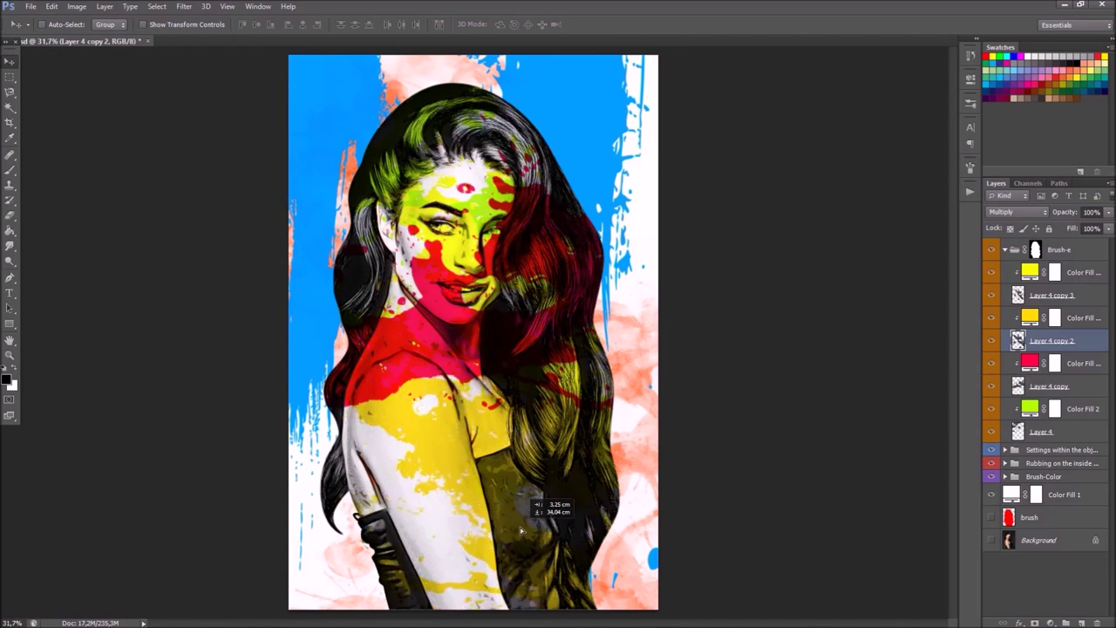
{"action": "left_click_drag", "start_coordinate": [521, 530], "coordinate": [521, 537]}
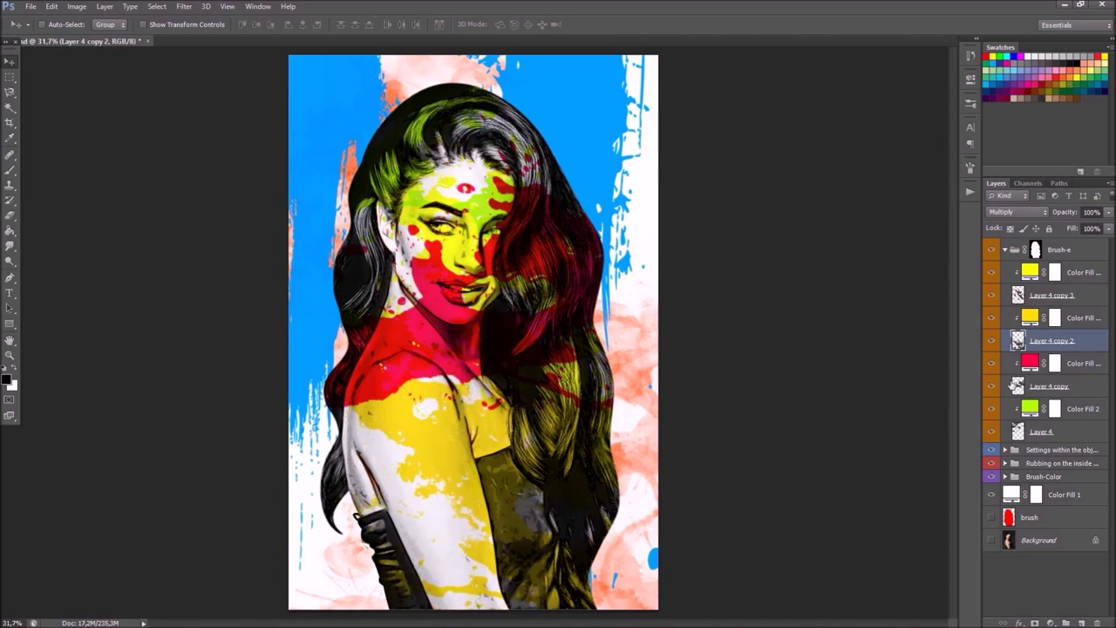
- Brighten the yellow fill by setting its red value to 255
{"action": "double_click", "coordinate": [1028, 319]}
{"action": "left_click_drag", "start_coordinate": [891, 452], "coordinate": [881, 498]}
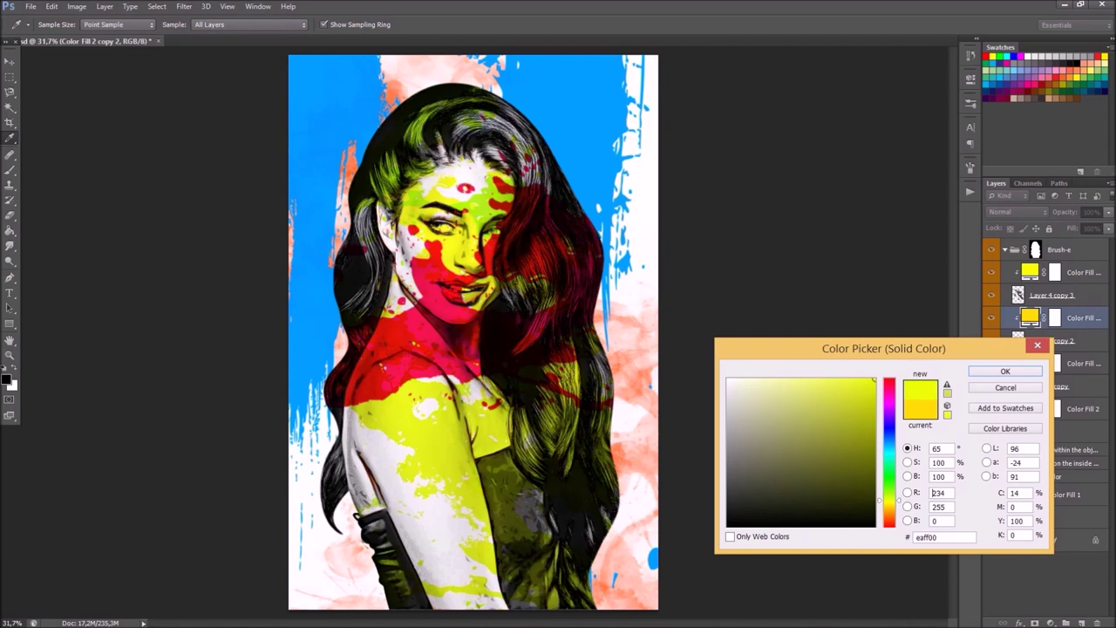
{"action": "double_click", "coordinate": [933, 493]}
{"action": "type", "text": "255"}
{"action": "left_click", "coordinate": [992, 375]}
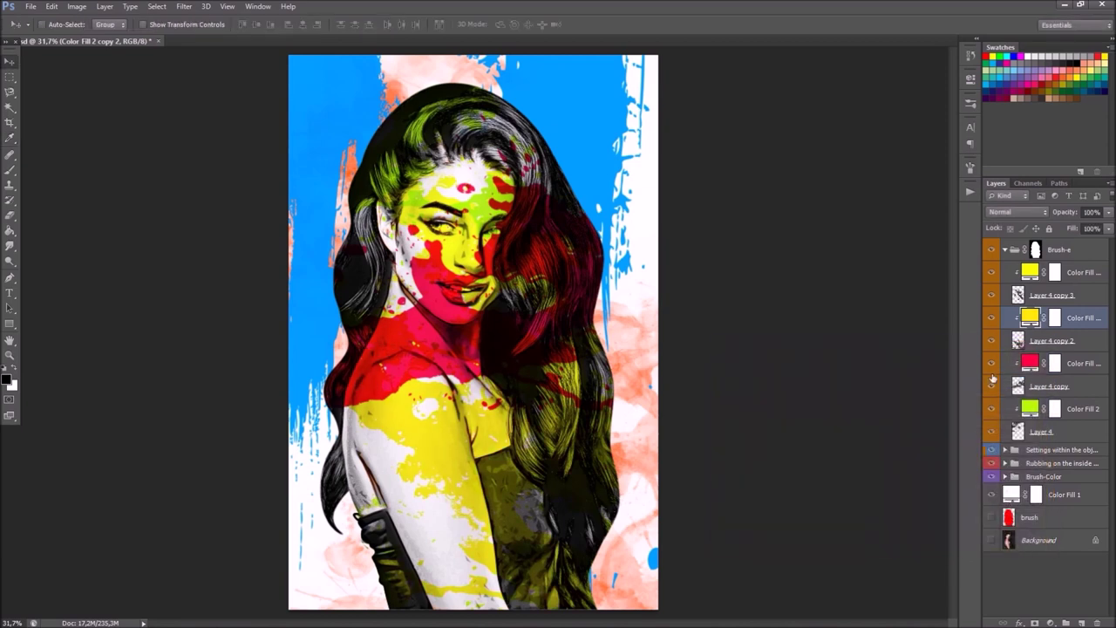
{"action": "left_click", "coordinate": [1039, 385]}
{"action": "left_click", "coordinate": [991, 386]}
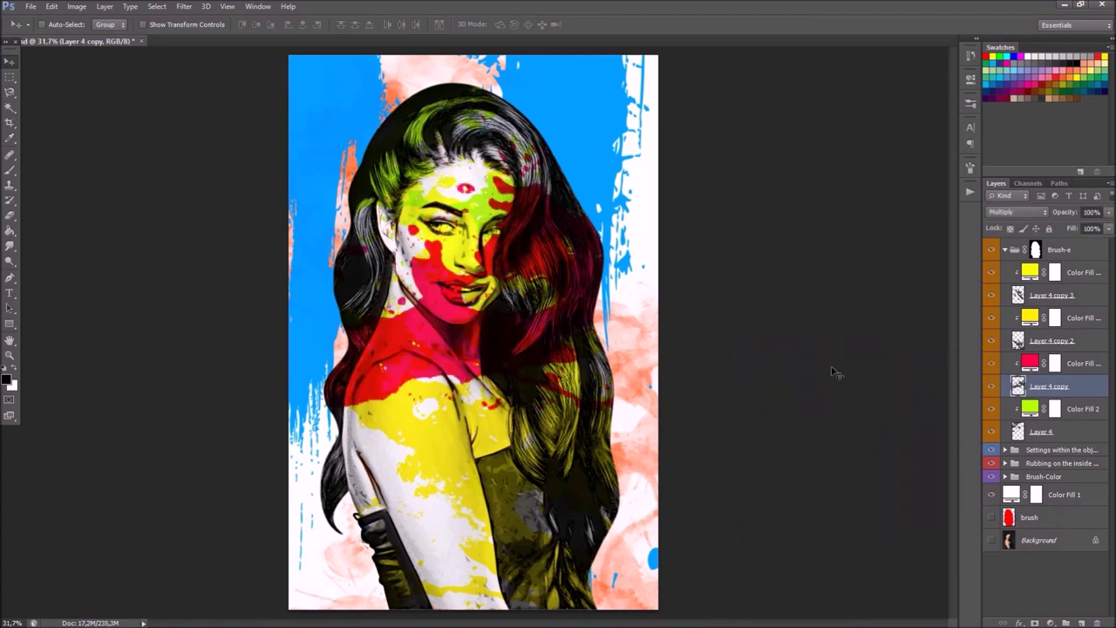
- Rotate Layer 4 copy to about -8.5° and move it, then shift its red fill toward orange
{"action": "key", "text": "ctrl+t"}
{"action": "left_click_drag", "start_coordinate": [841, 287], "coordinate": [872, 308]}
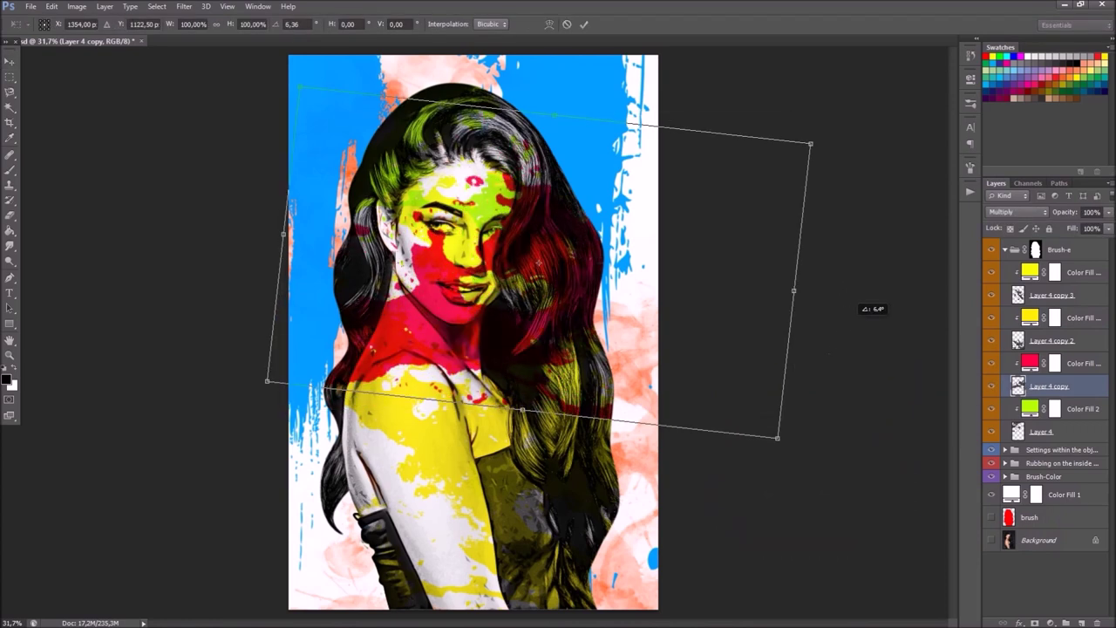
{"action": "left_click_drag", "start_coordinate": [741, 302], "coordinate": [730, 335]}
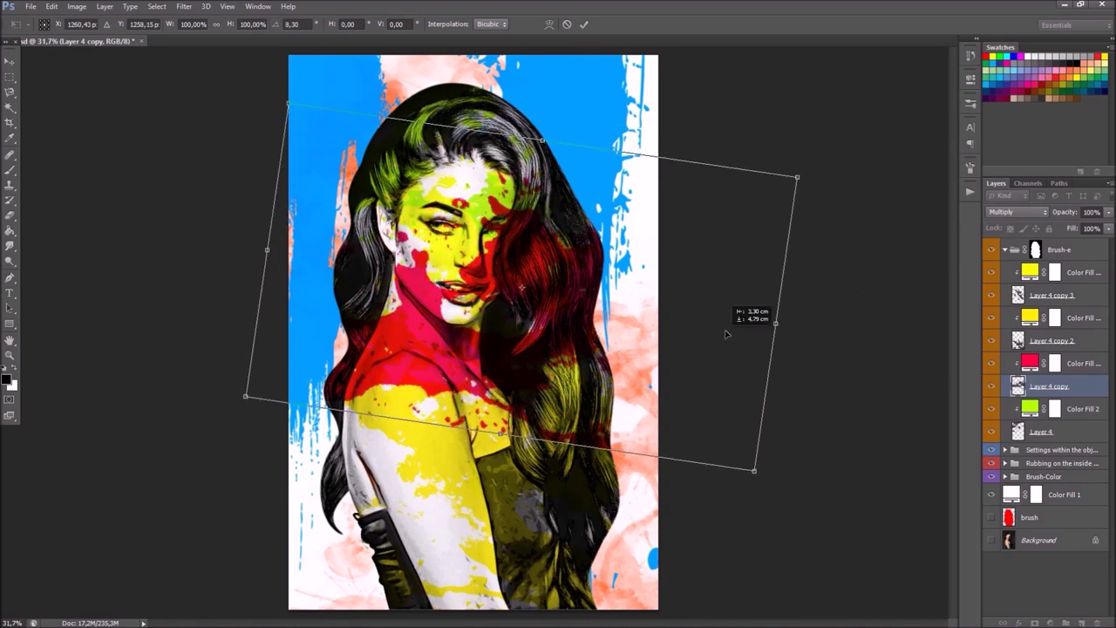
{"action": "left_click_drag", "start_coordinate": [835, 358], "coordinate": [837, 237]}
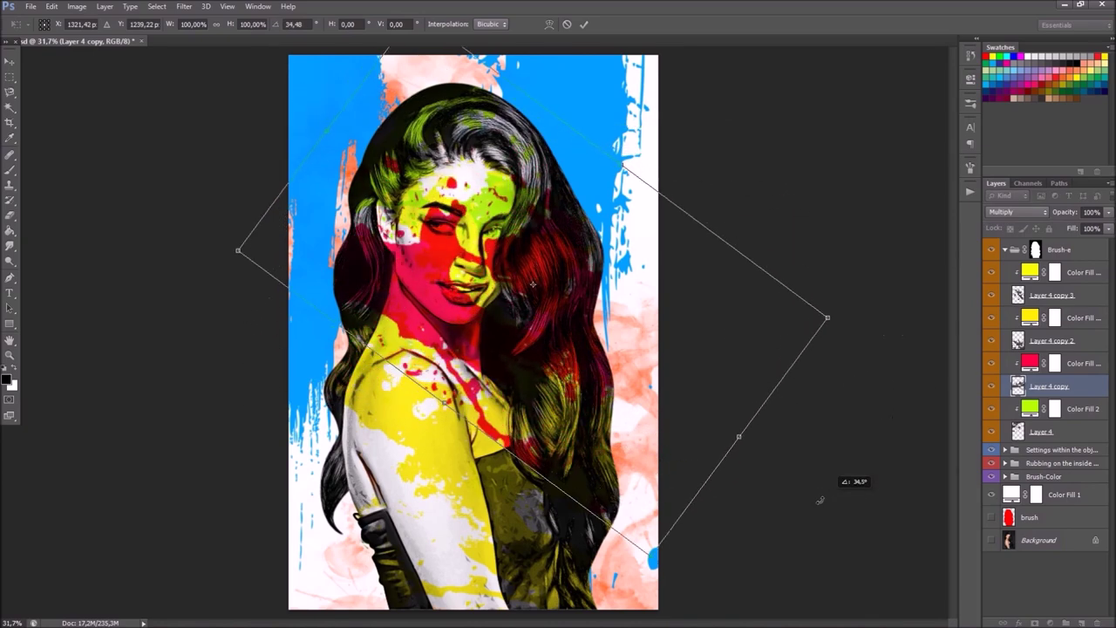
{"action": "mouse_move", "coordinate": [732, 291]}
{"action": "left_mouse_down"}
{"action": "mouse_move", "coordinate": [723, 281]}
{"action": "mouse_move", "coordinate": [735, 281]}
{"action": "left_mouse_up"}
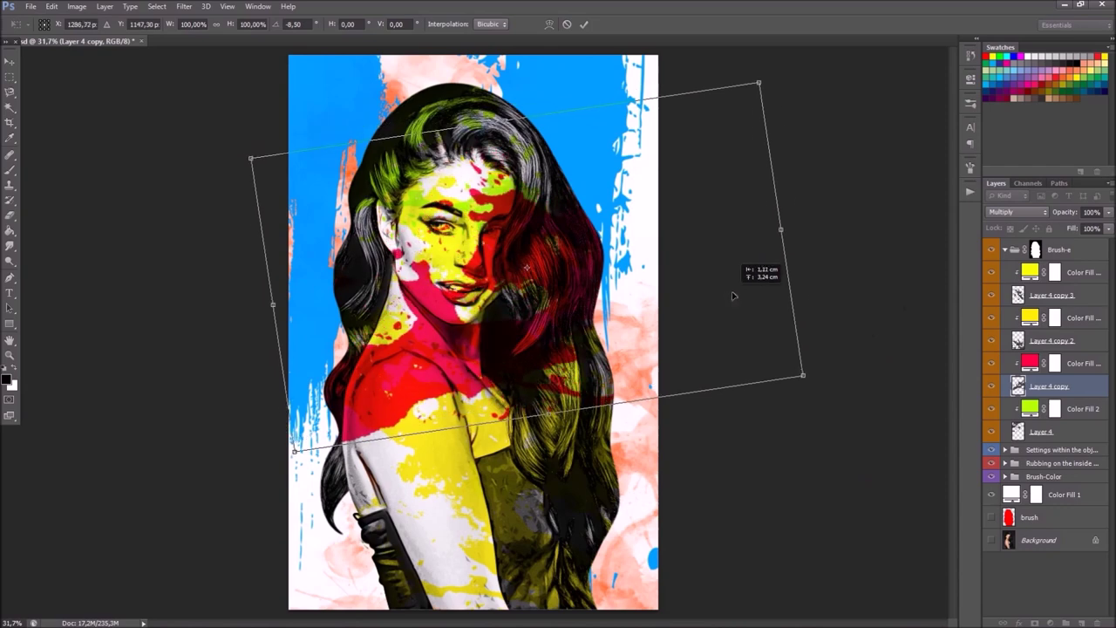
{"action": "left_click", "coordinate": [583, 24]}
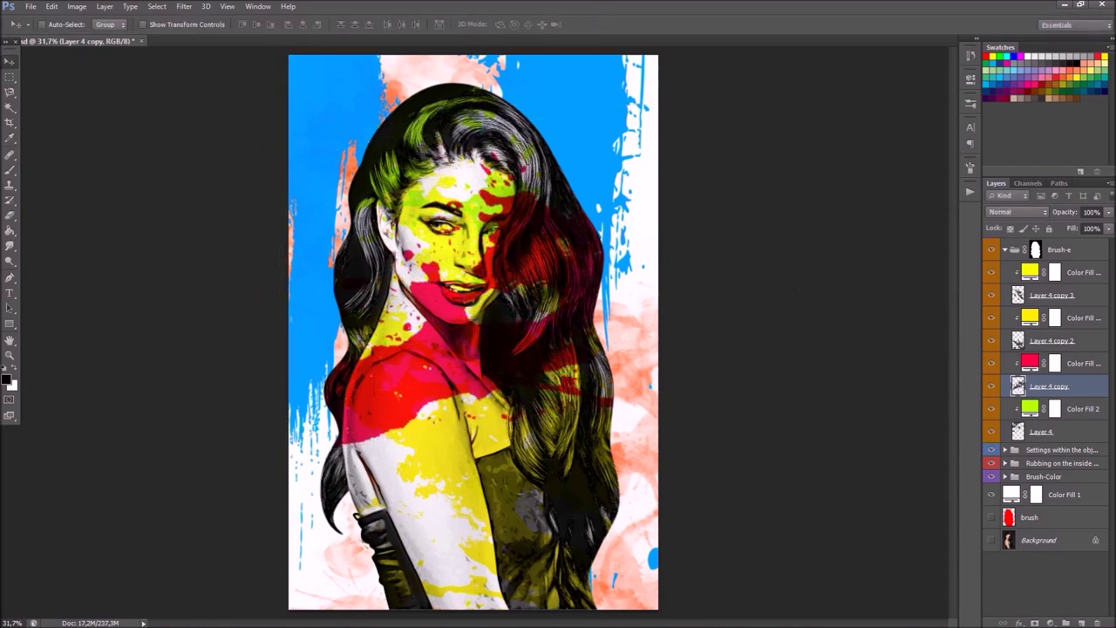
{"action": "double_click", "coordinate": [1030, 363]}
{"action": "left_click_drag", "start_coordinate": [890, 443], "coordinate": [890, 513]}
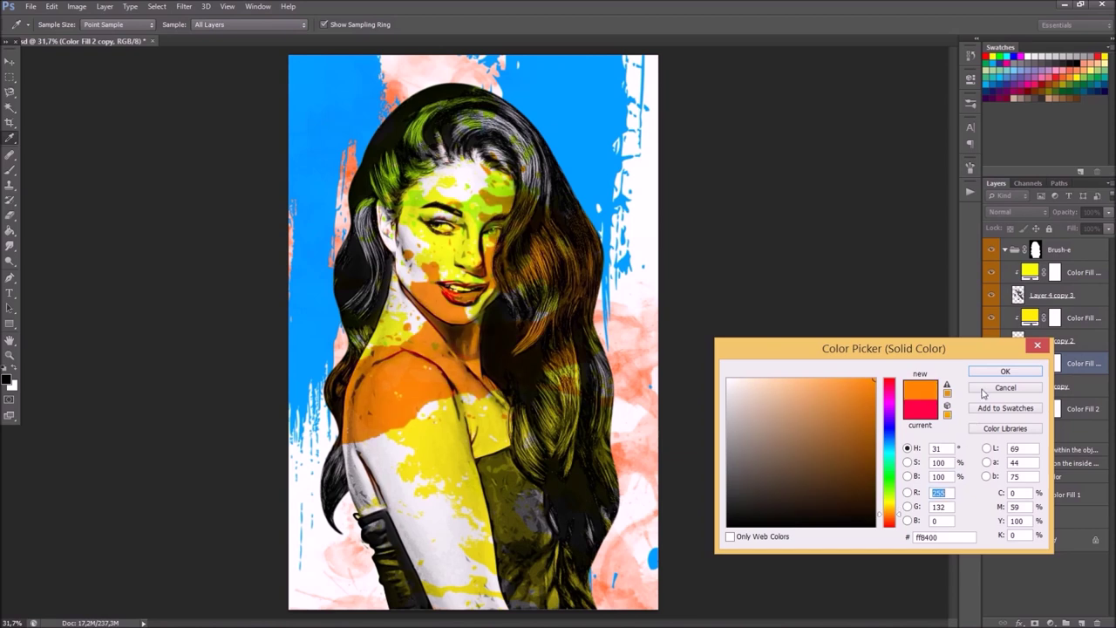
- Confirm the orange fill colour and toggle Layer 4's visibility to compare
{"action": "left_click", "coordinate": [1004, 371]}
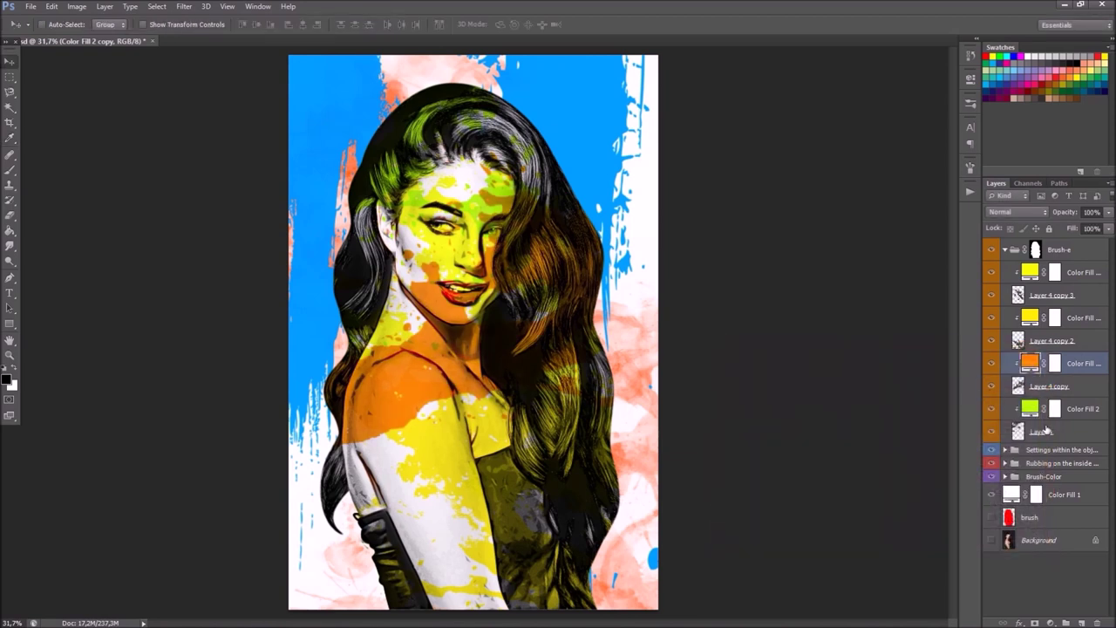
{"action": "left_click", "coordinate": [1046, 431]}
{"action": "left_click", "coordinate": [991, 433]}
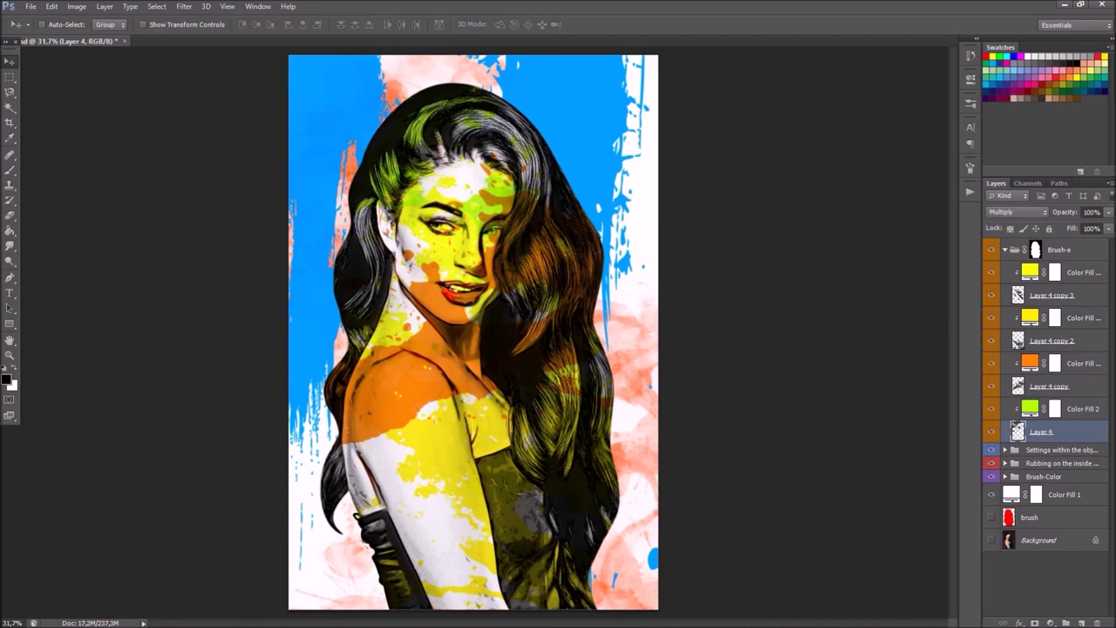
{"action": "left_click", "coordinate": [1031, 408]}
- Recolour Color Fill 2 from lime green to orange #ff7800
{"action": "double_click", "coordinate": [1032, 408]}
{"action": "left_click", "coordinate": [889, 448]}
{"action": "left_click_drag", "start_coordinate": [889, 448], "coordinate": [889, 515]}
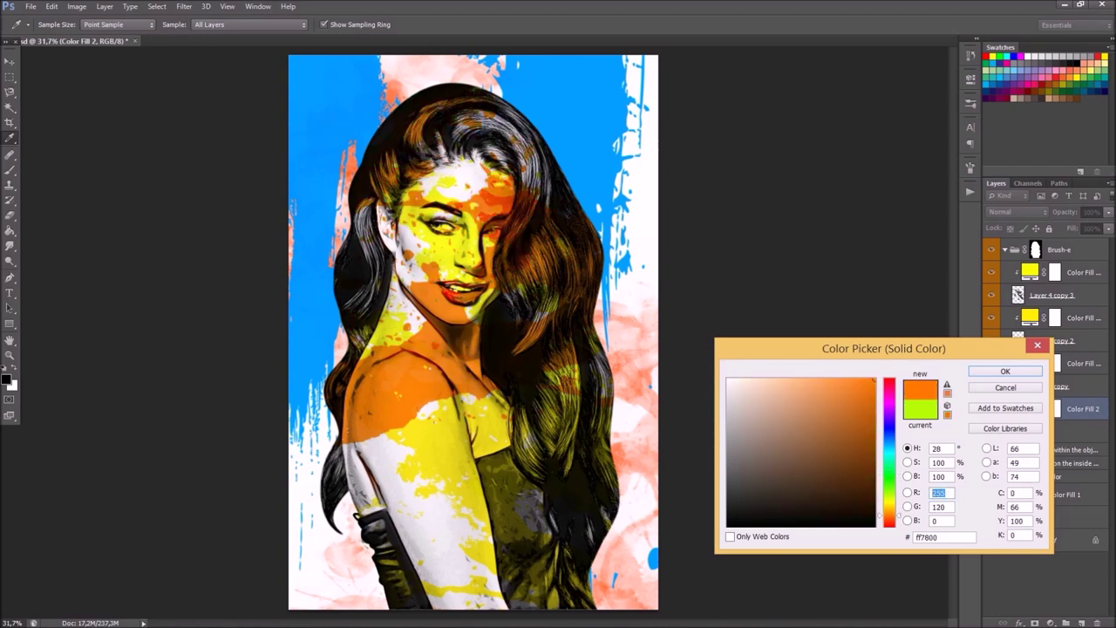
{"action": "left_click", "coordinate": [1001, 371]}
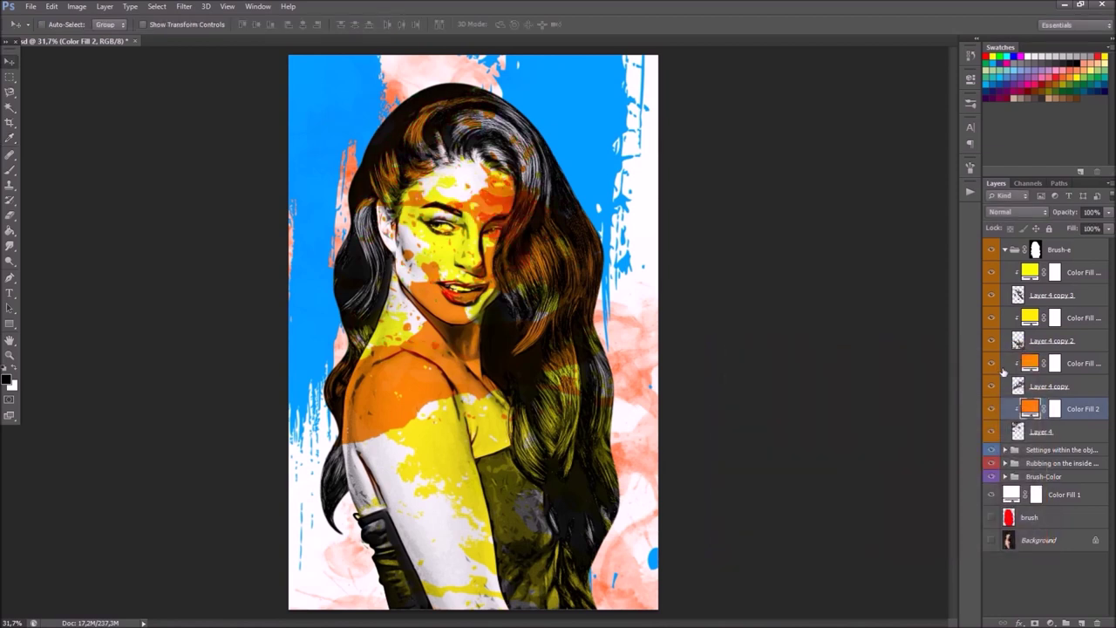
{"action": "left_click", "coordinate": [1036, 252]}
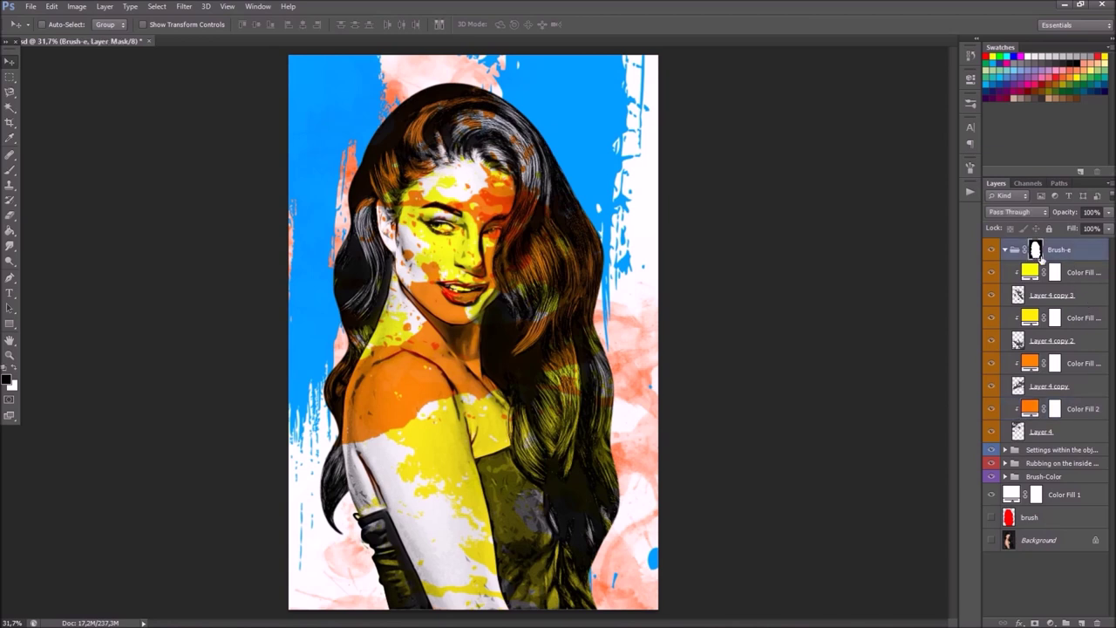
- Choose the 2249 px brush preset and resize it to 411 px
{"action": "left_click", "coordinate": [11, 171]}
{"action": "left_click", "coordinate": [45, 27]}
{"action": "left_click", "coordinate": [153, 263]}
{"action": "type", "text": "411"}
{"action": "key", "text": "Return"}
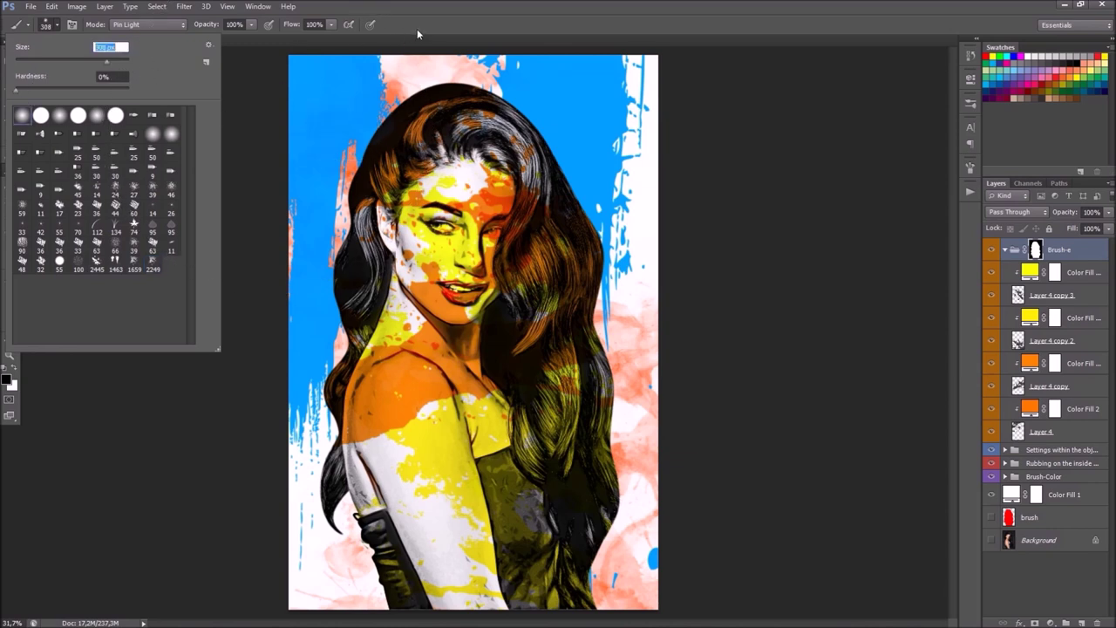
{"action": "left_click", "coordinate": [406, 31]}
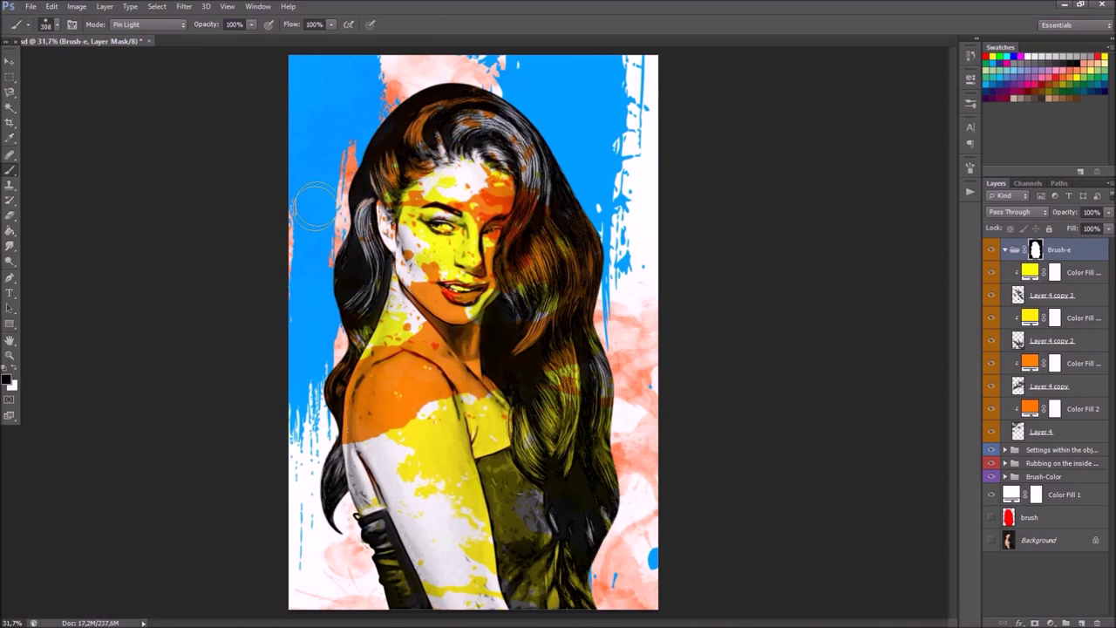
- Paint black on the Brush-e mask to reveal grey-white hair around the head
{"action": "mouse_move", "coordinate": [405, 131]}
{"action": "left_mouse_down"}
{"action": "mouse_move", "coordinate": [554, 213]}
{"action": "mouse_move", "coordinate": [533, 205]}
{"action": "mouse_move", "coordinate": [514, 228]}
{"action": "mouse_move", "coordinate": [528, 262]}
{"action": "mouse_move", "coordinate": [571, 279]}
{"action": "mouse_move", "coordinate": [536, 348]}
{"action": "mouse_move", "coordinate": [571, 375]}
{"action": "mouse_move", "coordinate": [554, 468]}
{"action": "mouse_move", "coordinate": [547, 461]}
{"action": "mouse_move", "coordinate": [622, 380]}
{"action": "mouse_move", "coordinate": [621, 432]}
{"action": "mouse_move", "coordinate": [580, 205]}
{"action": "left_mouse_up"}
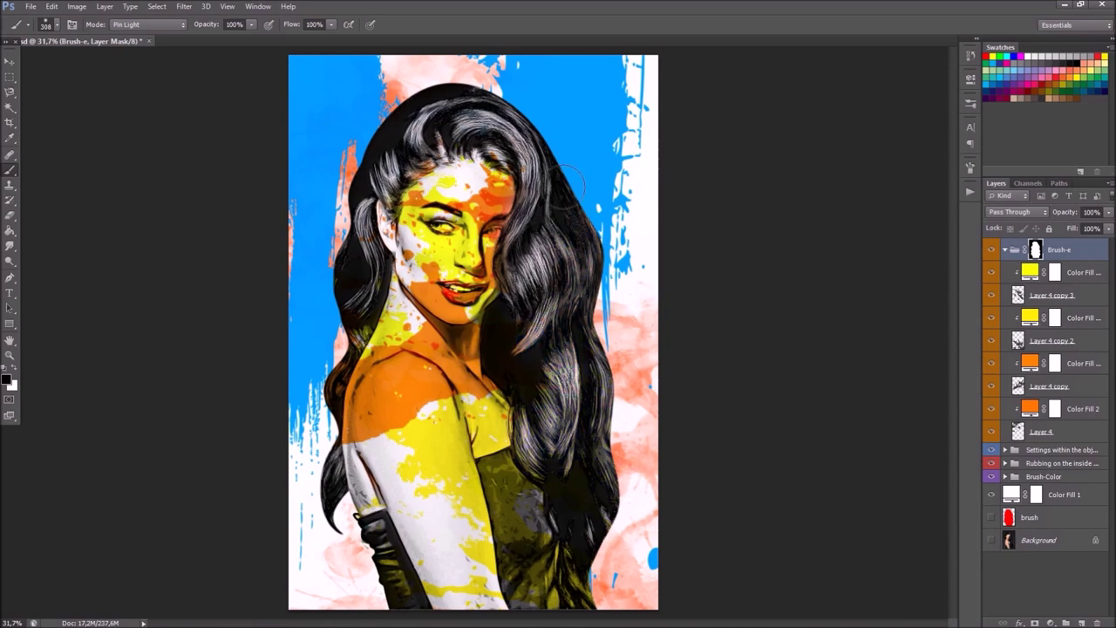
{"action": "left_click_drag", "start_coordinate": [429, 98], "coordinate": [454, 87]}
{"action": "mouse_move", "coordinate": [326, 333]}
{"action": "left_mouse_down"}
{"action": "mouse_move", "coordinate": [345, 357]}
{"action": "mouse_move", "coordinate": [322, 445]}
{"action": "mouse_move", "coordinate": [331, 491]}
{"action": "left_mouse_up"}
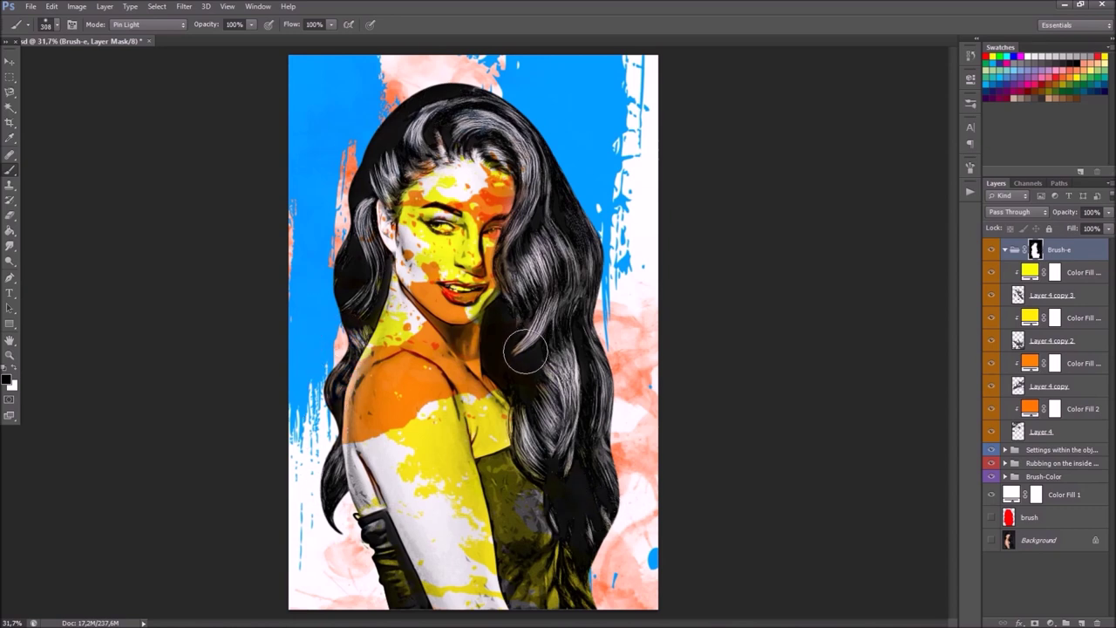
{"action": "mouse_move", "coordinate": [524, 351]}
{"action": "left_mouse_down"}
{"action": "mouse_move", "coordinate": [544, 181]}
{"action": "mouse_move", "coordinate": [524, 139]}
{"action": "mouse_move", "coordinate": [396, 121]}
{"action": "left_mouse_up"}
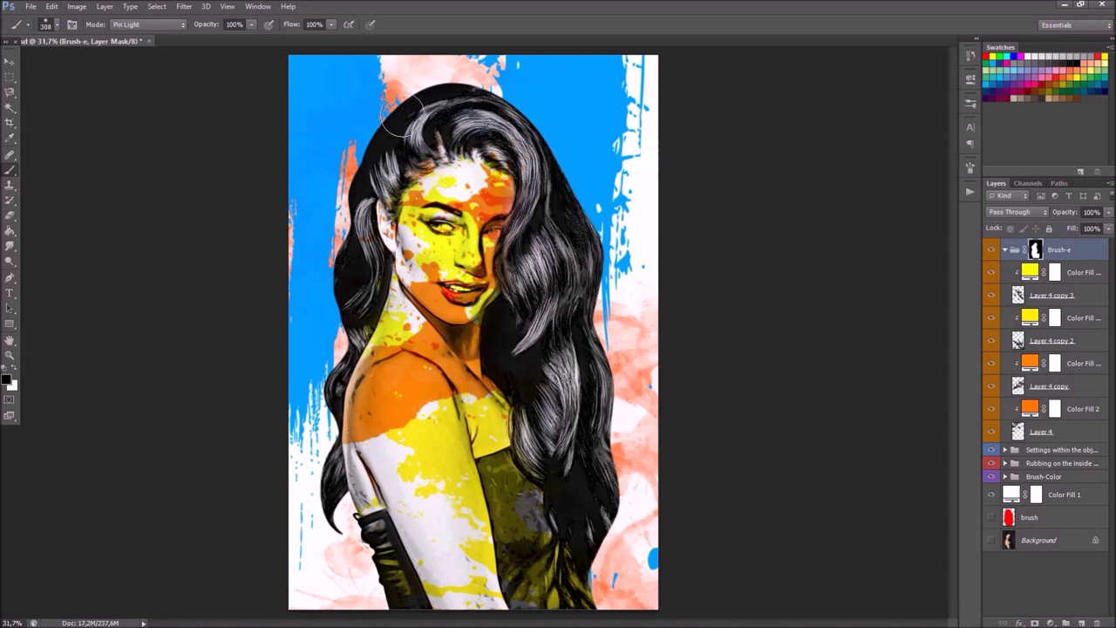
- Paint white to extend orange over the shoulder, then black to darken the dress
{"action": "left_click", "coordinate": [15, 372]}
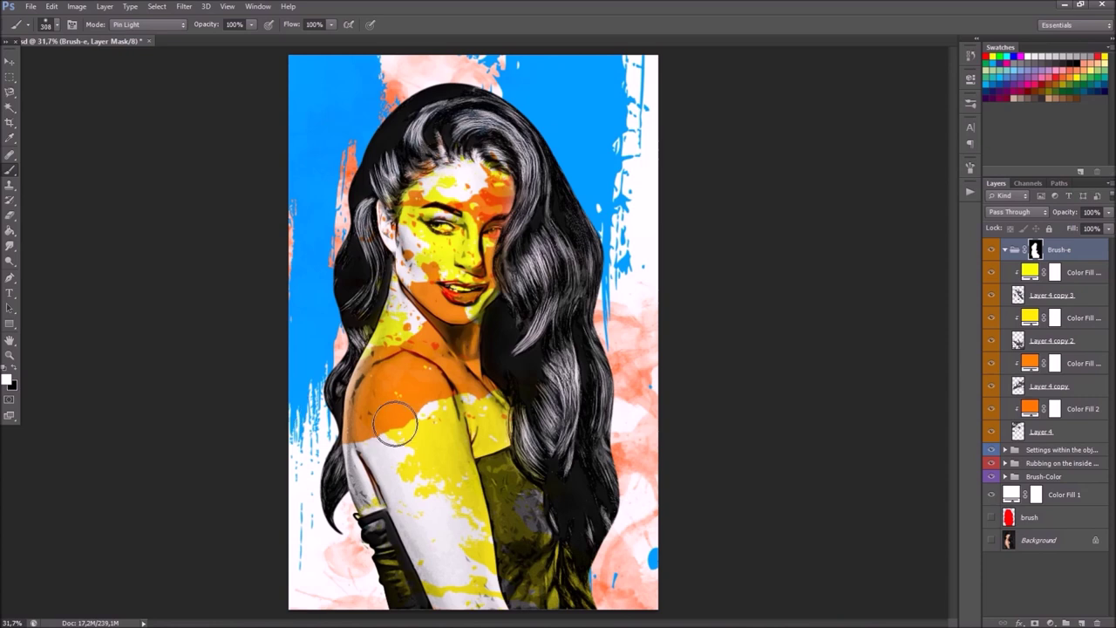
{"action": "mouse_move", "coordinate": [372, 427]}
{"action": "left_mouse_down"}
{"action": "mouse_move", "coordinate": [375, 379]}
{"action": "mouse_move", "coordinate": [358, 410]}
{"action": "mouse_move", "coordinate": [378, 377]}
{"action": "left_mouse_up"}
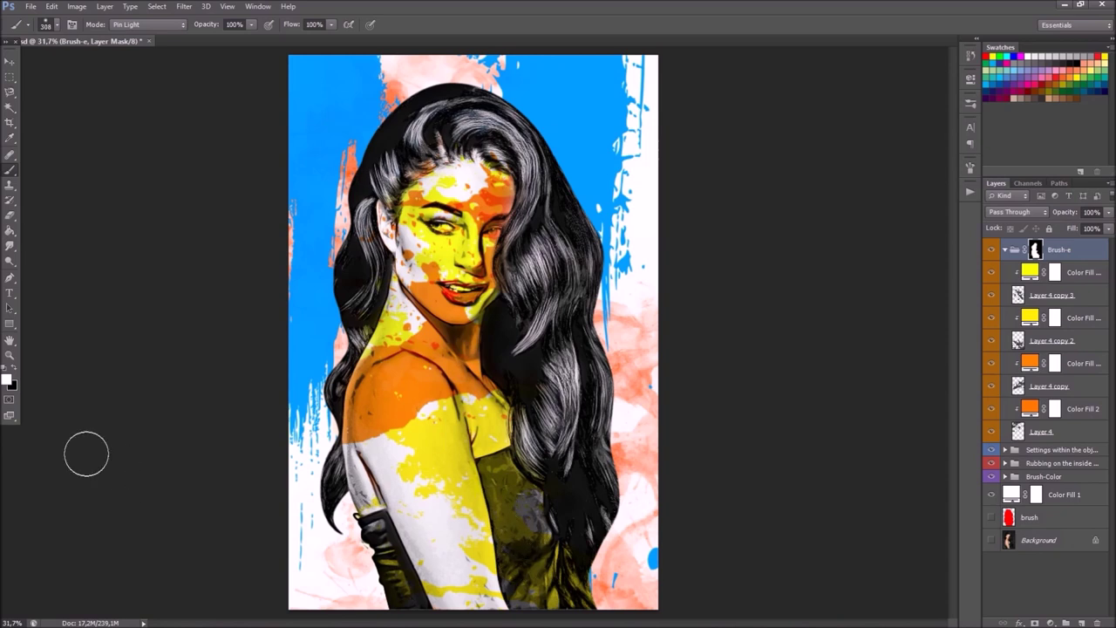
{"action": "left_click", "coordinate": [16, 371]}
{"action": "mouse_move", "coordinate": [528, 545]}
{"action": "left_mouse_down"}
{"action": "mouse_move", "coordinate": [514, 478]}
{"action": "mouse_move", "coordinate": [529, 536]}
{"action": "mouse_move", "coordinate": [575, 610]}
{"action": "mouse_move", "coordinate": [534, 551]}
{"action": "mouse_move", "coordinate": [553, 563]}
{"action": "left_mouse_up"}
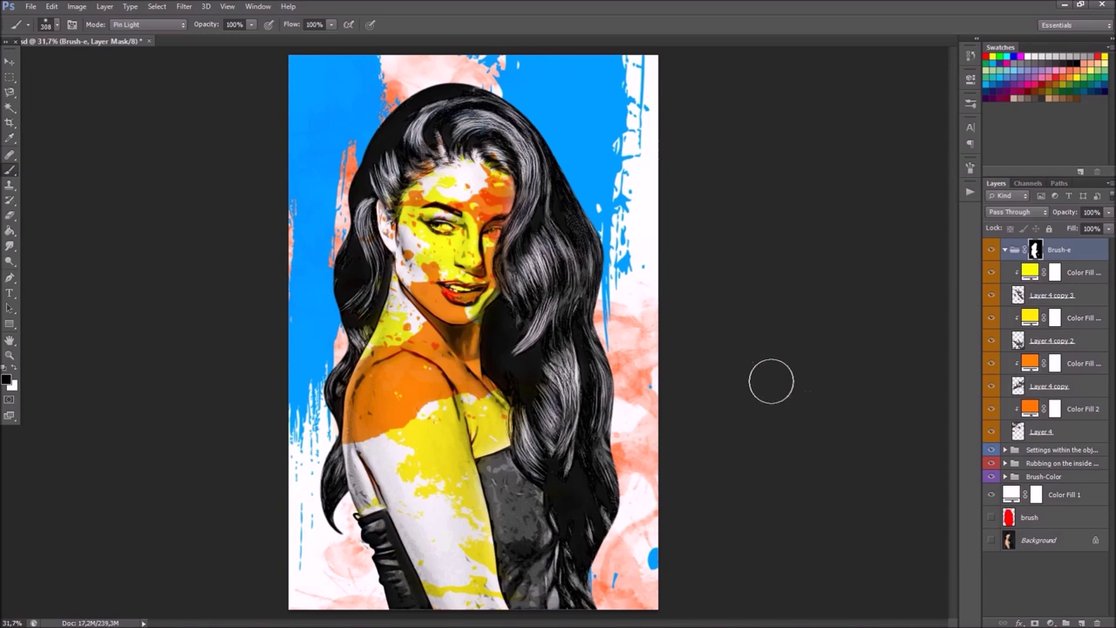
{"action": "left_click", "coordinate": [9, 61]}
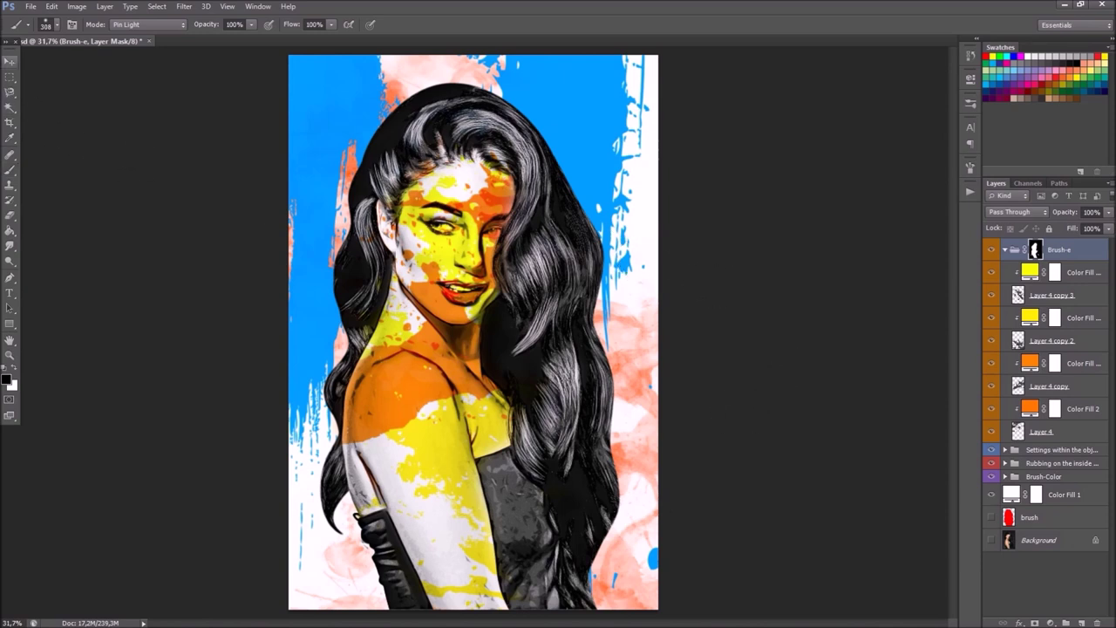
- Raise the Vibrance 1 adjustment in the Settings group to +63
{"action": "left_click", "coordinate": [1005, 250]}
{"action": "key", "text": "alt+bracketleft"}
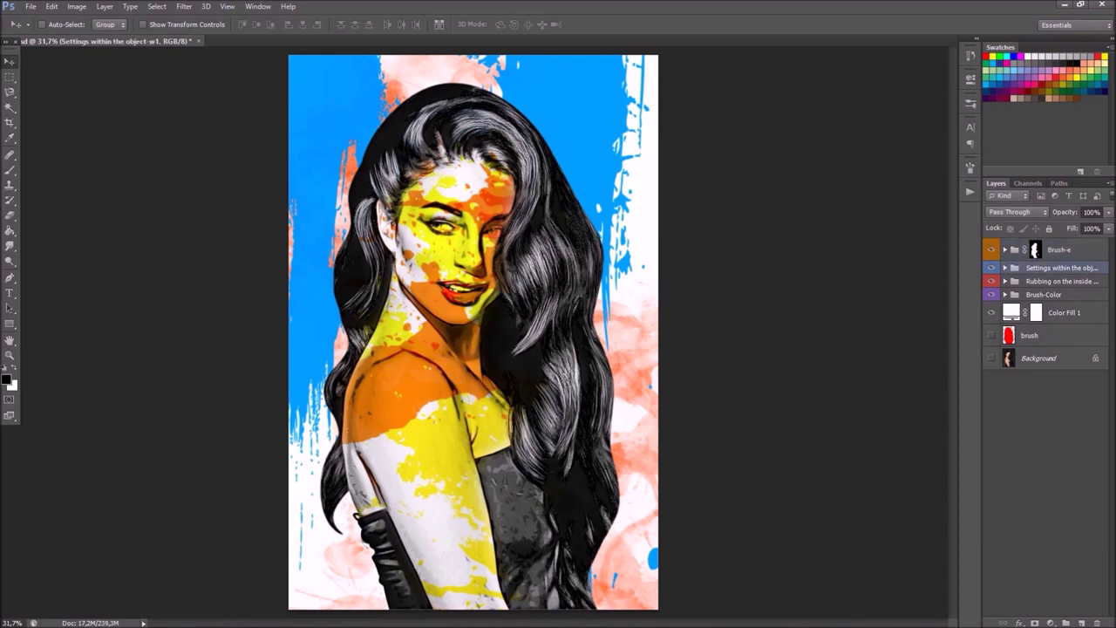
{"action": "left_click", "coordinate": [1006, 268]}
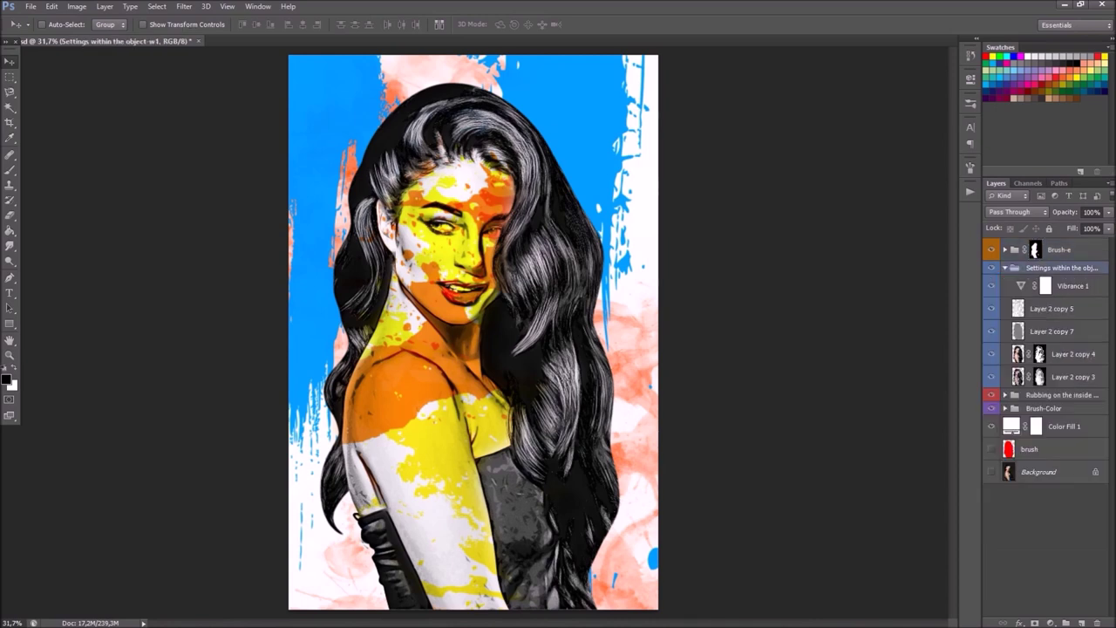
{"action": "double_click", "coordinate": [1021, 286]}
{"action": "mouse_move", "coordinate": [880, 143]}
{"action": "left_mouse_down"}
{"action": "mouse_move", "coordinate": [915, 143]}
{"action": "mouse_move", "coordinate": [827, 143]}
{"action": "mouse_move", "coordinate": [941, 143]}
{"action": "mouse_move", "coordinate": [905, 143]}
{"action": "left_mouse_up"}
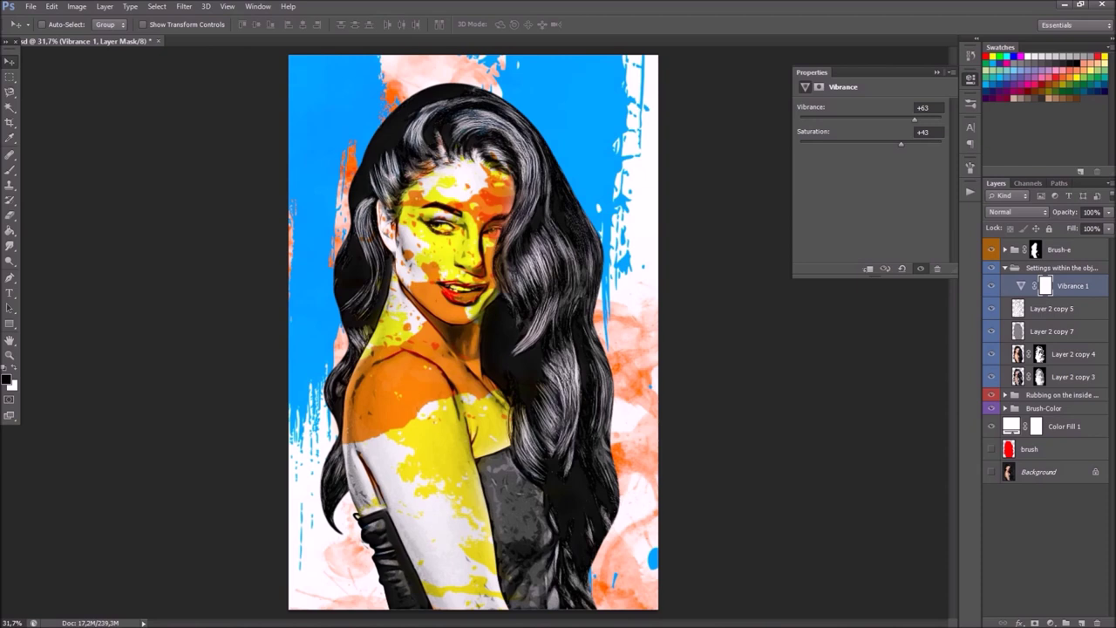
- Compare and lower the opacity of Layer 2 copy 5 and Layer 2 copy 7
{"action": "left_click", "coordinate": [1011, 314]}
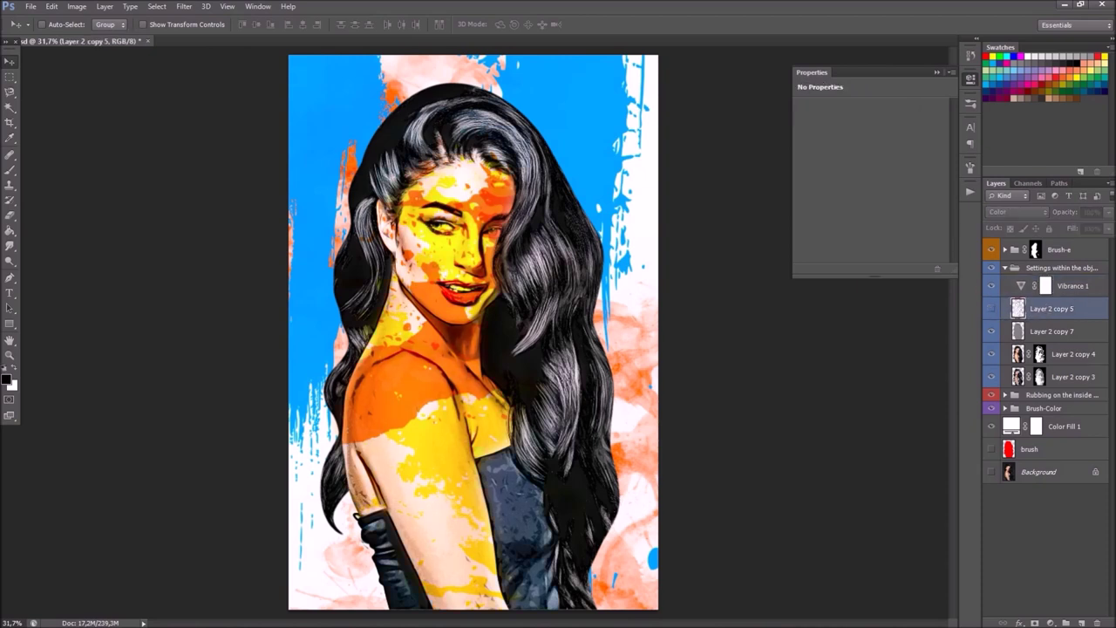
{"action": "left_click", "coordinate": [990, 309]}
{"action": "left_click", "coordinate": [991, 309]}
{"action": "left_click", "coordinate": [1109, 212]}
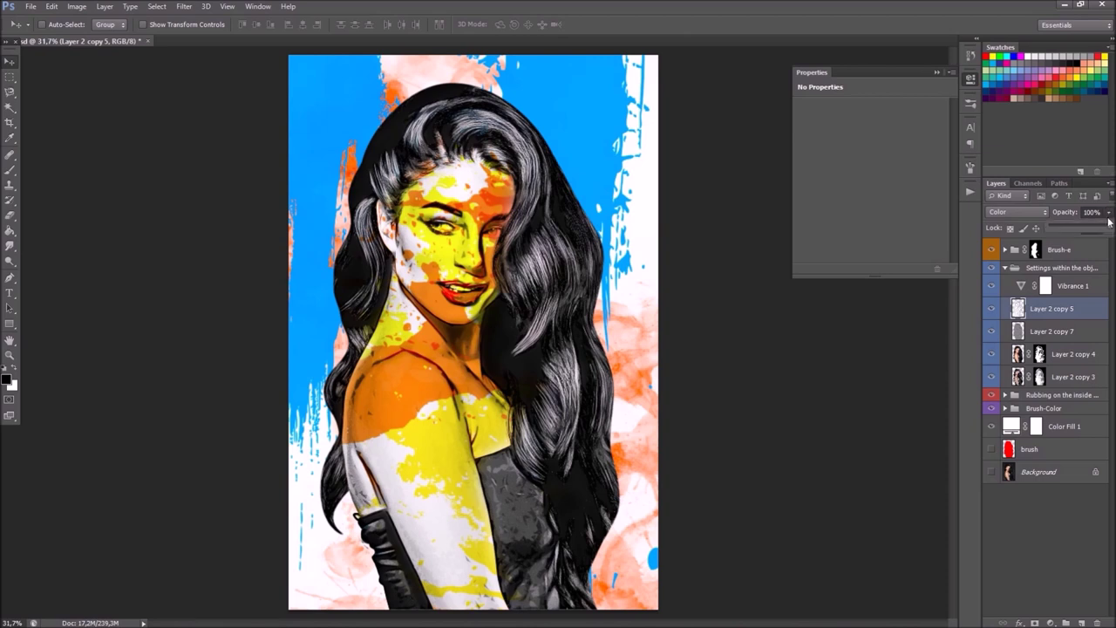
{"action": "left_click_drag", "start_coordinate": [1104, 227], "coordinate": [1096, 228]}
{"action": "left_click", "coordinate": [1047, 333]}
{"action": "left_click", "coordinate": [991, 333]}
{"action": "left_click", "coordinate": [991, 331]}
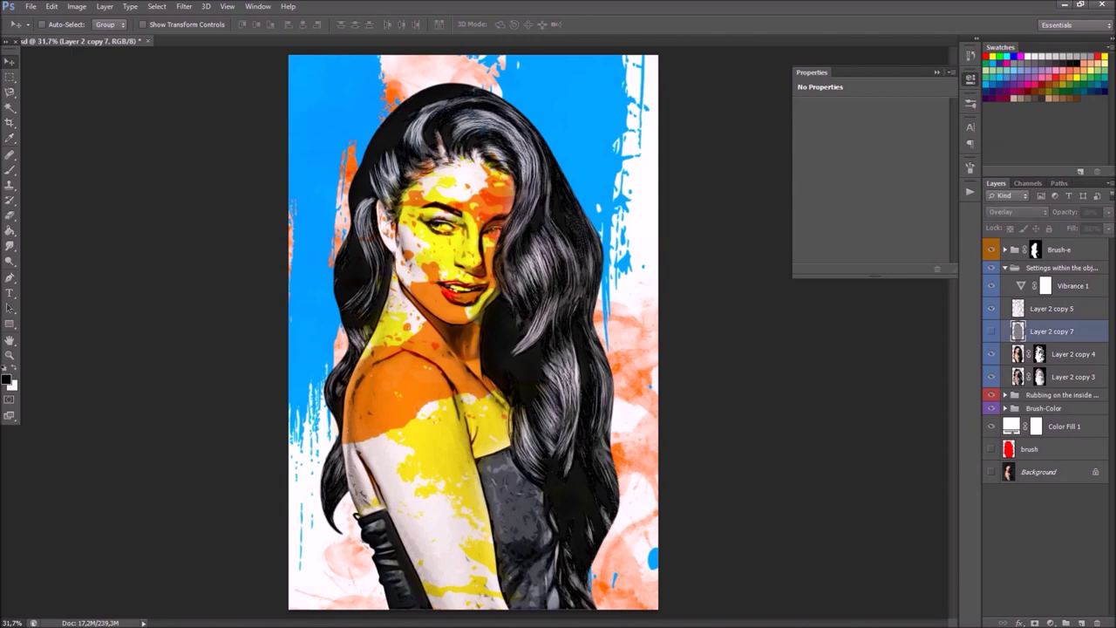
{"action": "left_click", "coordinate": [992, 331]}
{"action": "left_click", "coordinate": [1109, 212]}
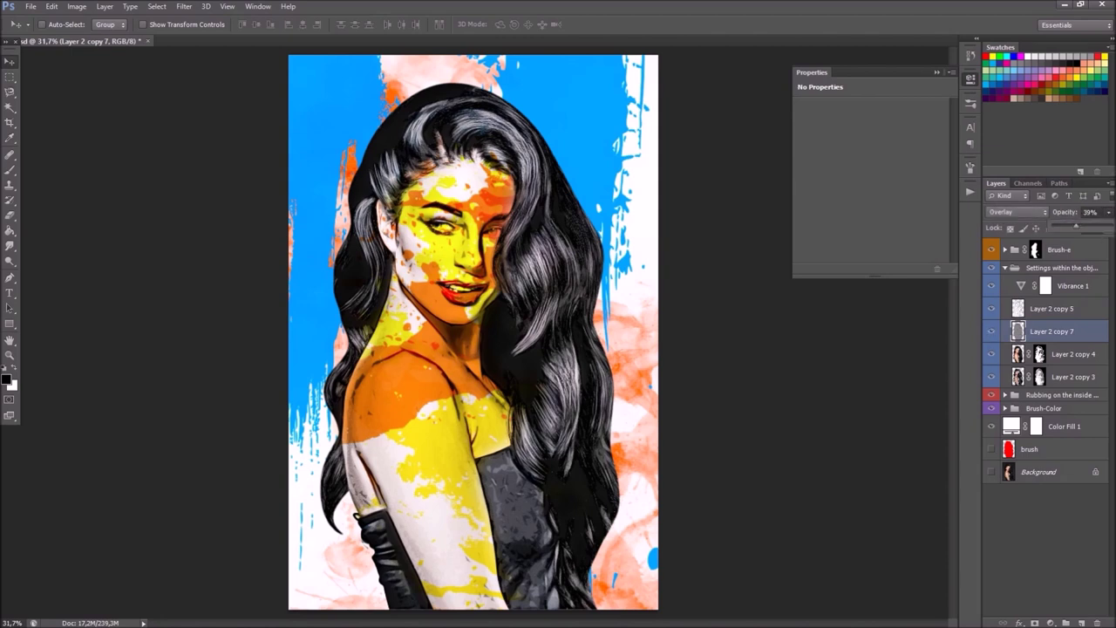
{"action": "left_click_drag", "start_coordinate": [1104, 227], "coordinate": [1096, 228]}
- Slightly lower Layer 2 copy 4's opacity and set Layer 2 copy 3 to 84%
{"action": "left_click", "coordinate": [1055, 353]}
{"action": "left_click", "coordinate": [991, 354]}
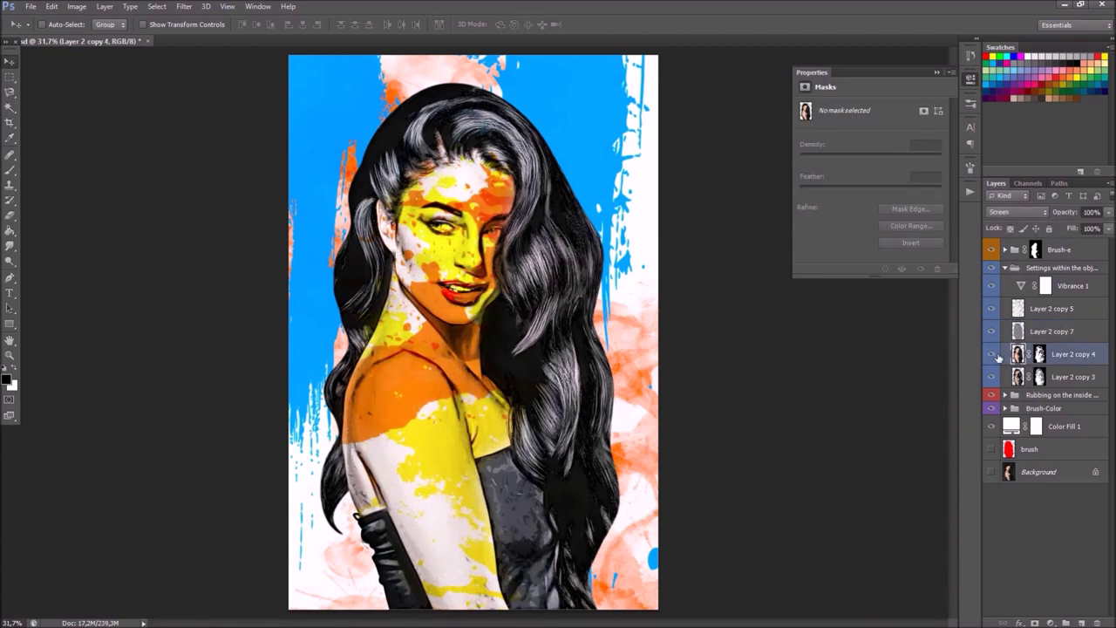
{"action": "left_click", "coordinate": [1108, 212]}
{"action": "left_click_drag", "start_coordinate": [1106, 228], "coordinate": [1109, 229]}
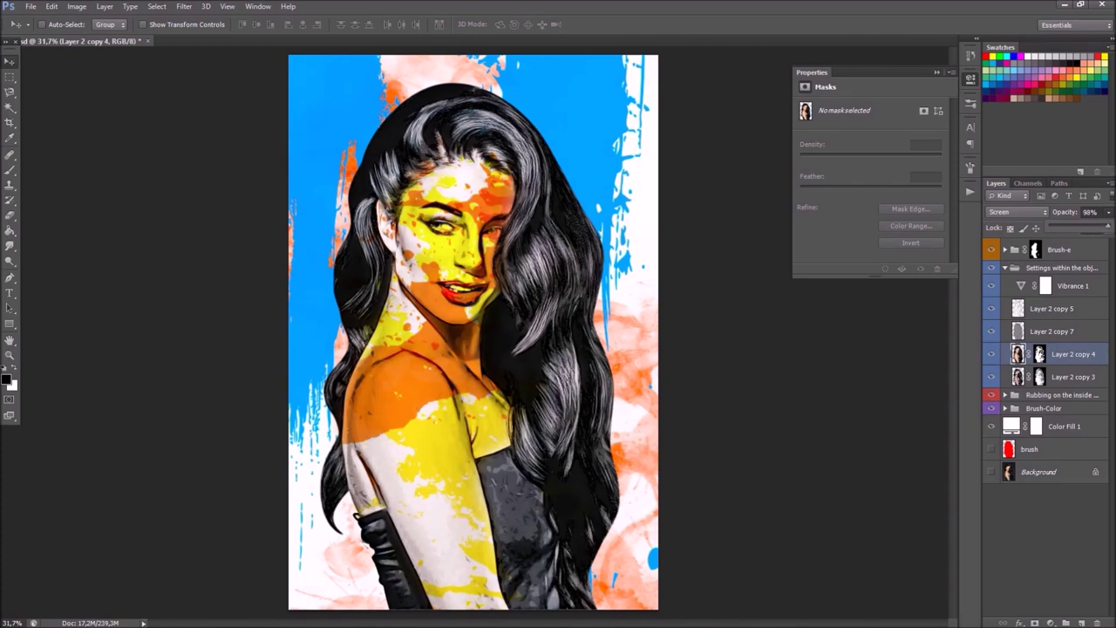
{"action": "left_click", "coordinate": [1070, 376]}
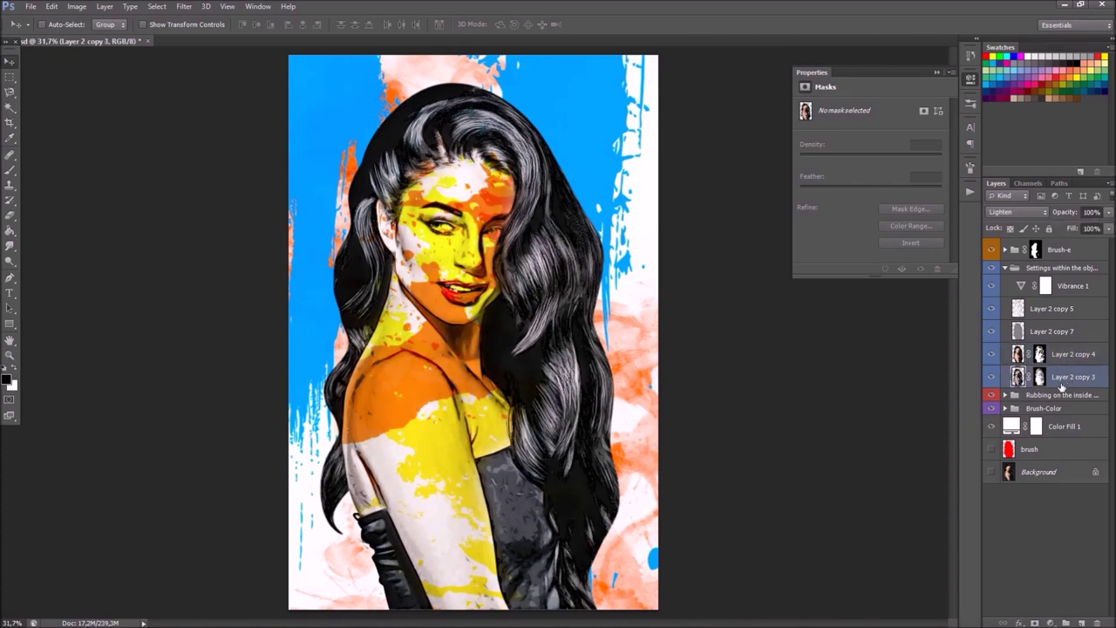
{"action": "left_click", "coordinate": [1109, 212]}
{"action": "left_click_drag", "start_coordinate": [1108, 225], "coordinate": [1099, 227]}
- In the Rubbing on the inside group, darken Levels 3 shadows and brighten its highlights
{"action": "left_click", "coordinate": [1062, 268]}
{"action": "left_click", "coordinate": [1005, 268]}
{"action": "left_click", "coordinate": [1062, 281]}
{"action": "left_click", "coordinate": [1005, 280]}
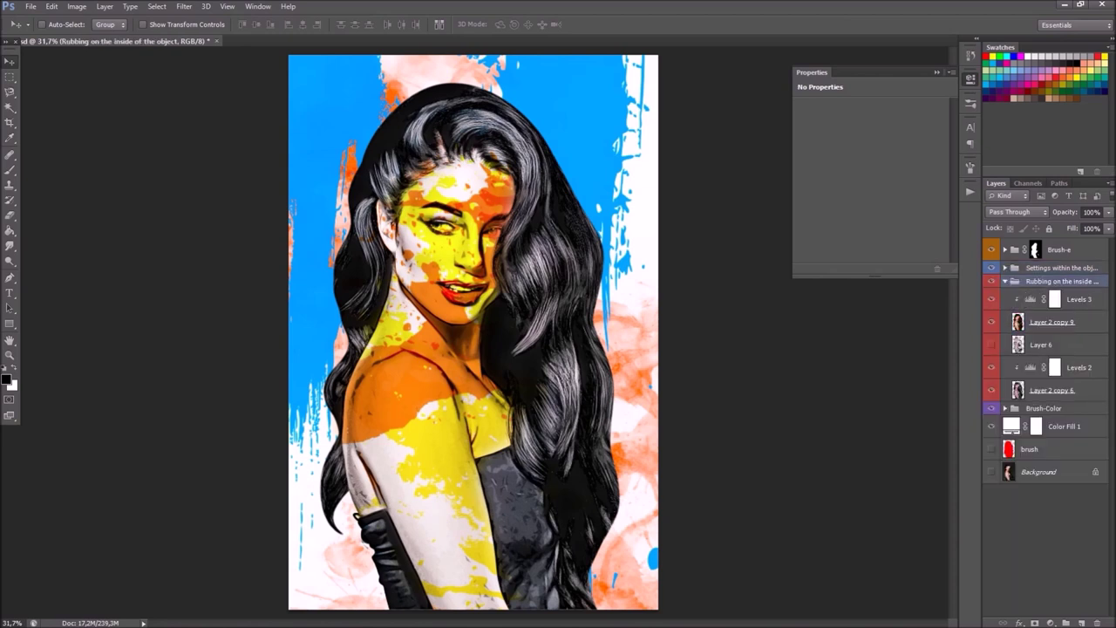
{"action": "left_click", "coordinate": [1055, 300]}
{"action": "left_click_drag", "start_coordinate": [832, 198], "coordinate": [828, 195]}
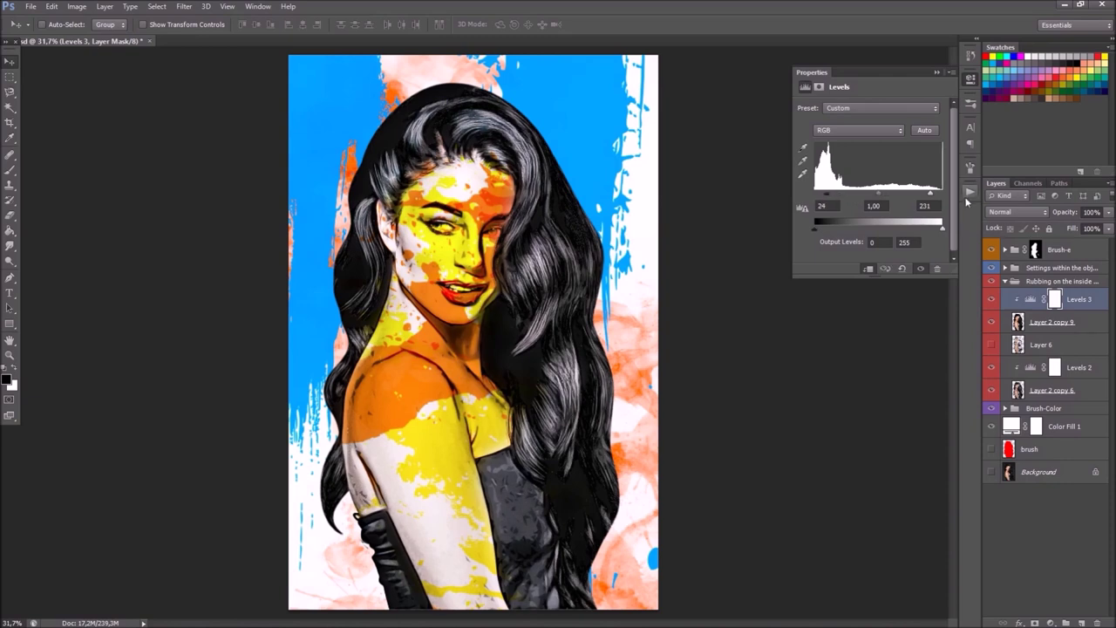
{"action": "left_click_drag", "start_coordinate": [931, 194], "coordinate": [930, 193]}
- Lower Layer 2 copy 9's opacity and preview Layer 6, leaving it hidden
{"action": "left_click", "coordinate": [1052, 322]}
{"action": "left_click", "coordinate": [1109, 227]}
{"action": "left_click_drag", "start_coordinate": [1103, 228], "coordinate": [1084, 228]}
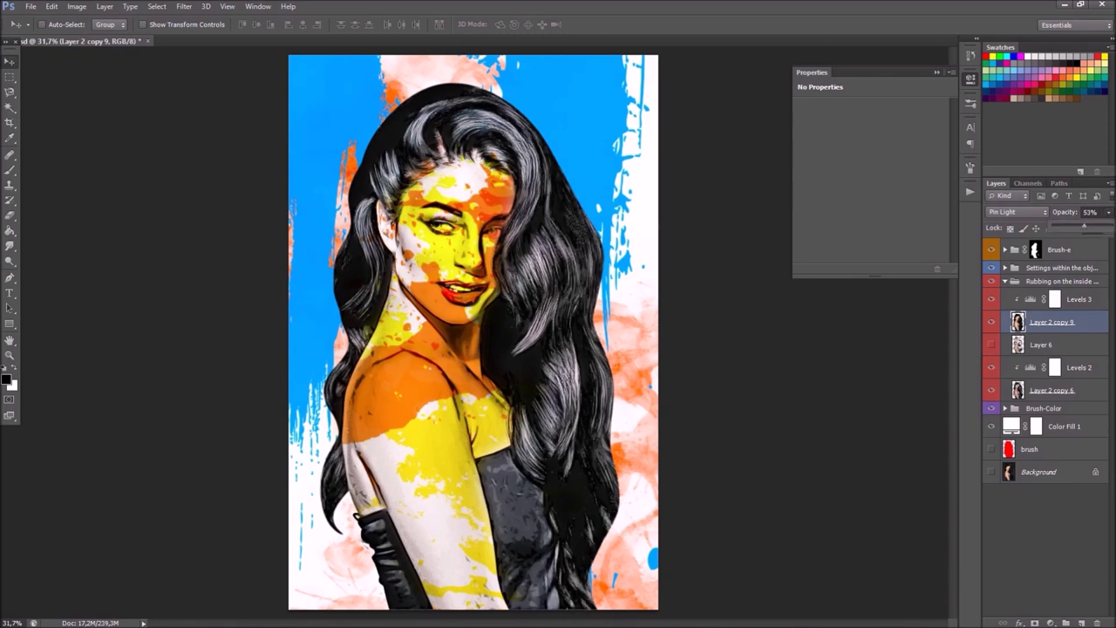
{"action": "left_click_drag", "start_coordinate": [1100, 228], "coordinate": [1104, 229]}
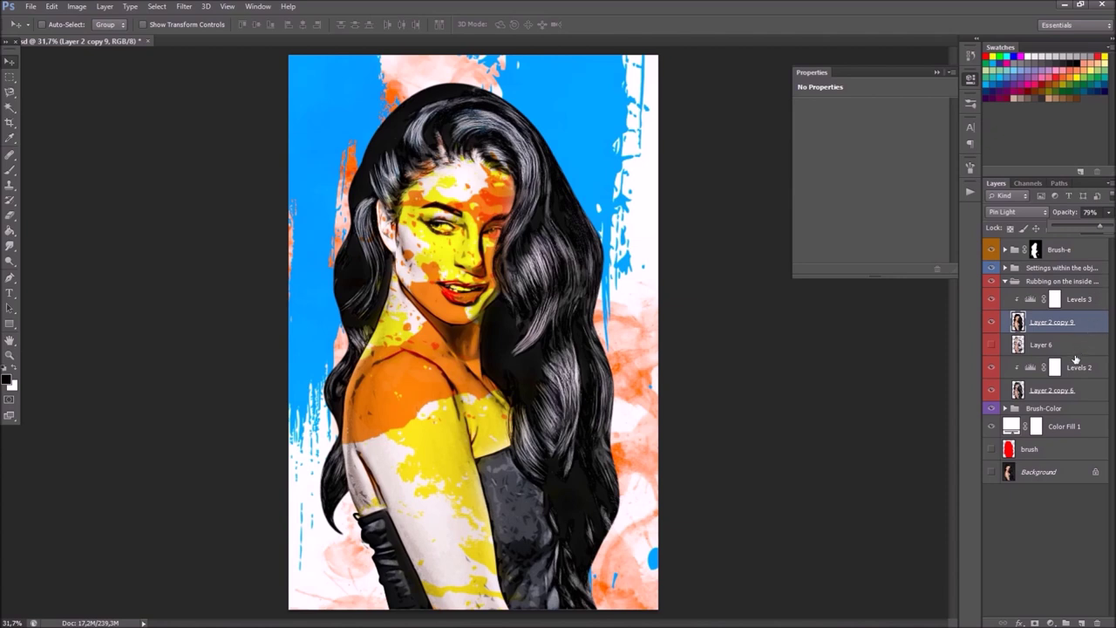
{"action": "left_click", "coordinate": [1040, 345]}
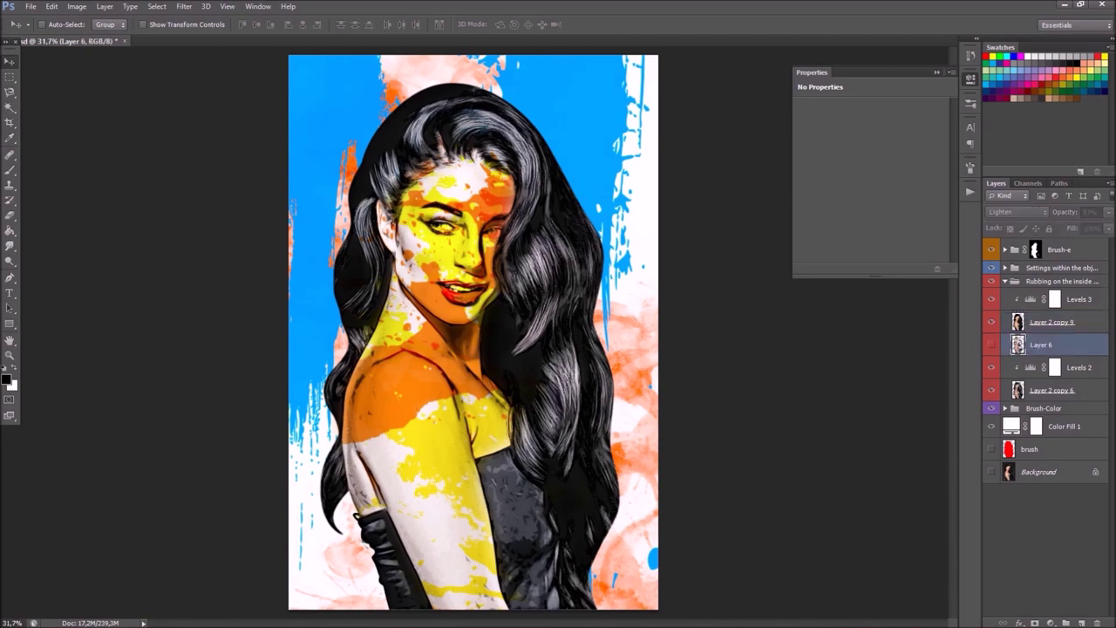
{"action": "left_click", "coordinate": [990, 345]}
{"action": "left_click", "coordinate": [1109, 212]}
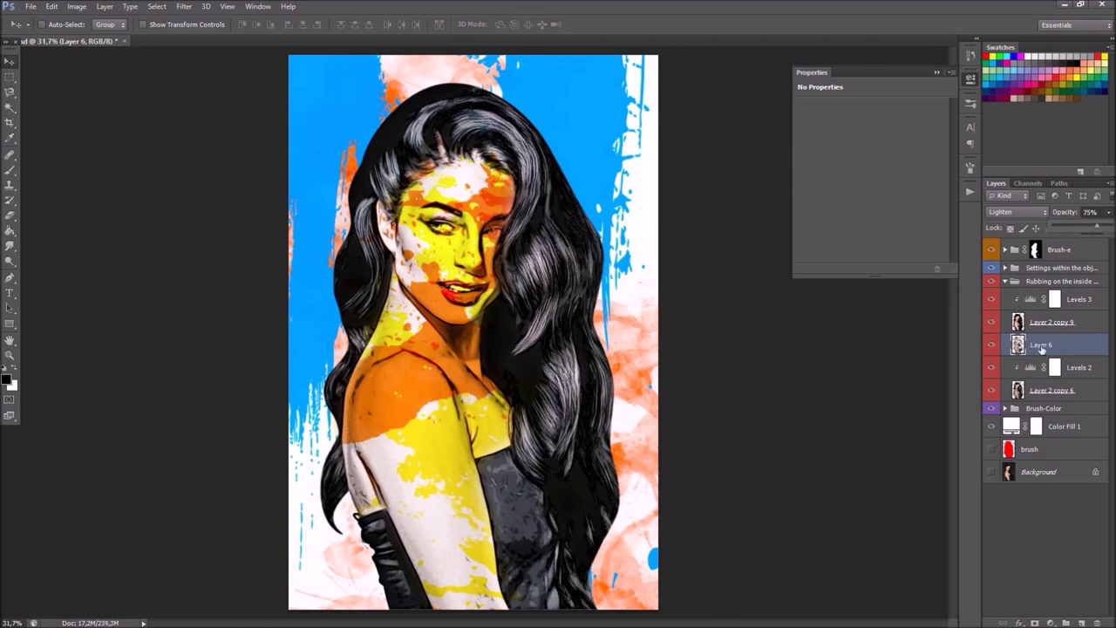
{"action": "left_click", "coordinate": [990, 345]}
- Set Levels 2 input levels to 27, 1.00 and 226, then collapse the group
{"action": "left_click", "coordinate": [1030, 368]}
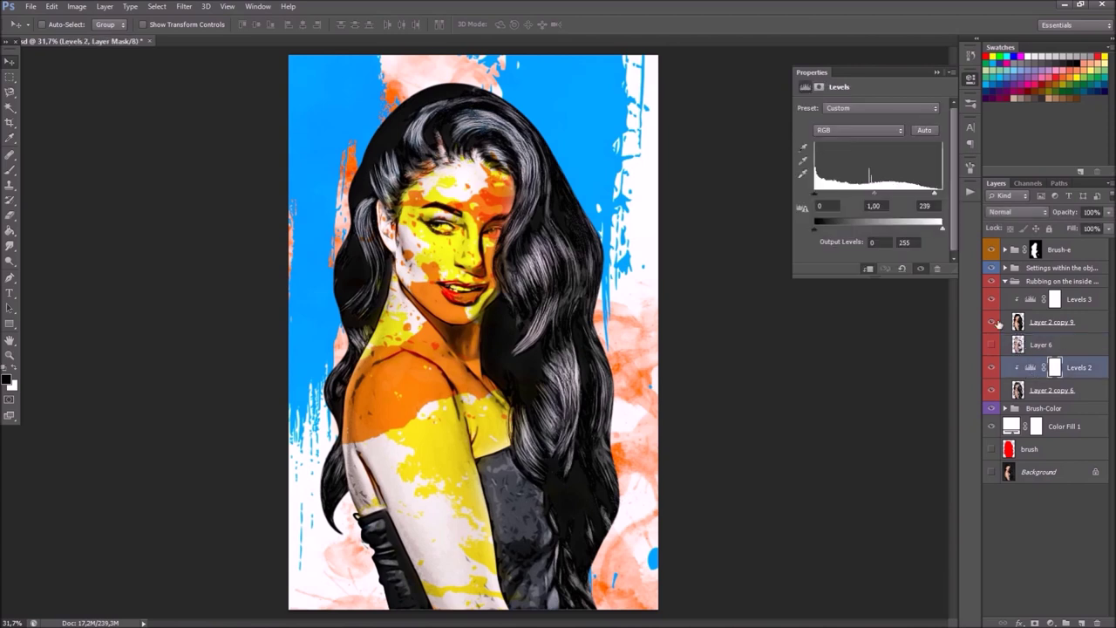
{"action": "mouse_move", "coordinate": [818, 195]}
{"action": "left_mouse_down"}
{"action": "mouse_move", "coordinate": [846, 195]}
{"action": "mouse_move", "coordinate": [829, 193]}
{"action": "left_mouse_up"}
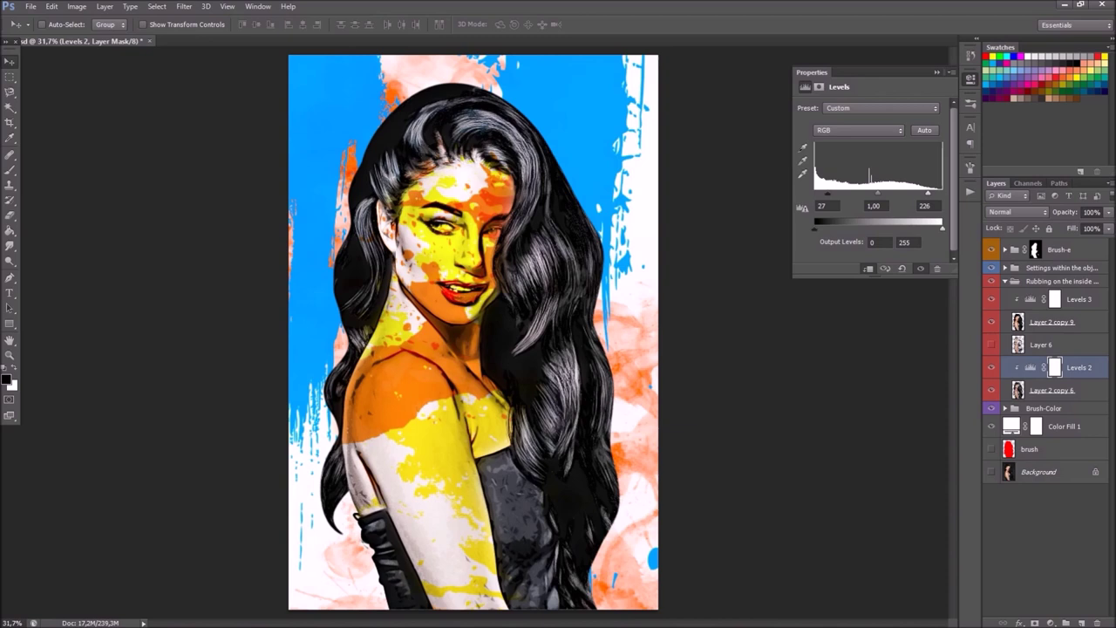
{"action": "left_click", "coordinate": [1059, 280]}
{"action": "left_click", "coordinate": [1005, 281]}
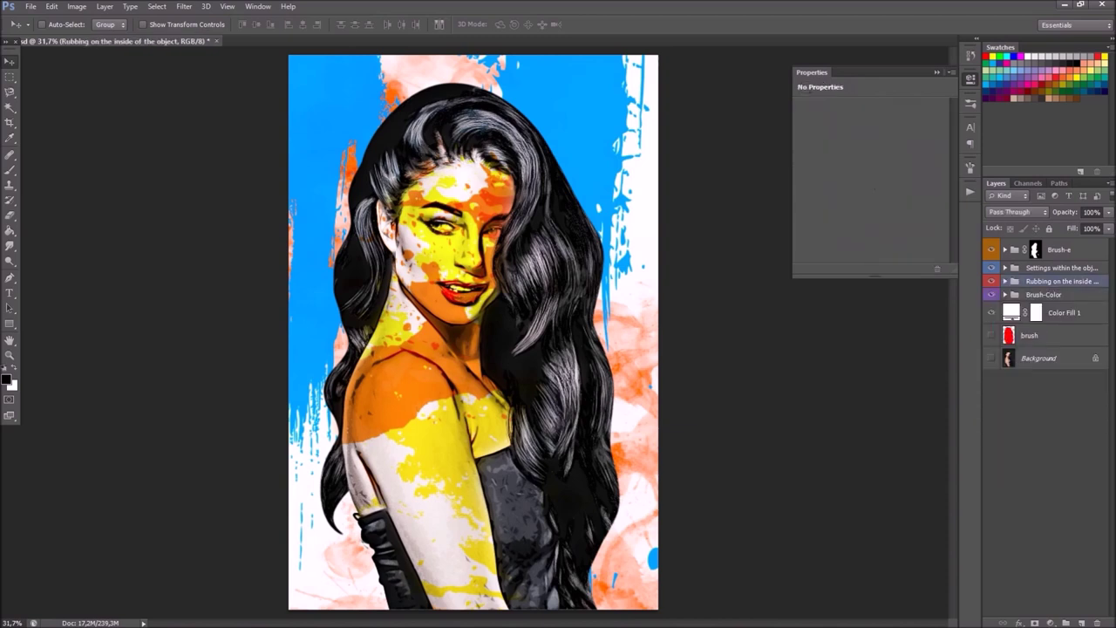
- Select and visibility-compare Layer 5 copy inside the Brush-Color group
{"action": "left_click", "coordinate": [1060, 295]}
{"action": "left_click", "coordinate": [1005, 295]}
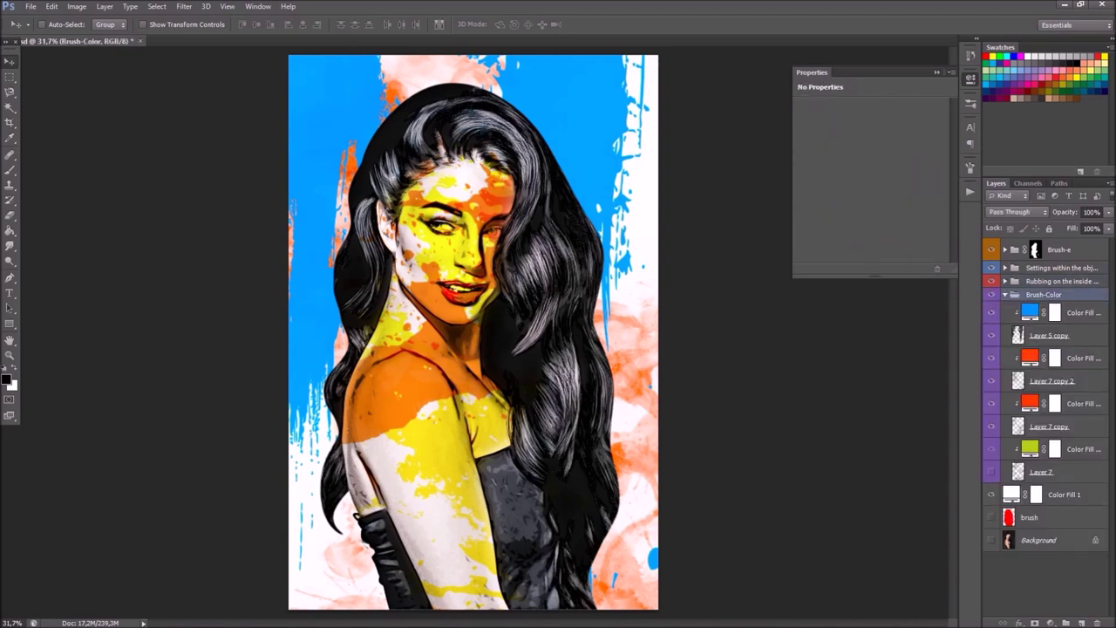
{"action": "left_click", "coordinate": [1055, 334]}
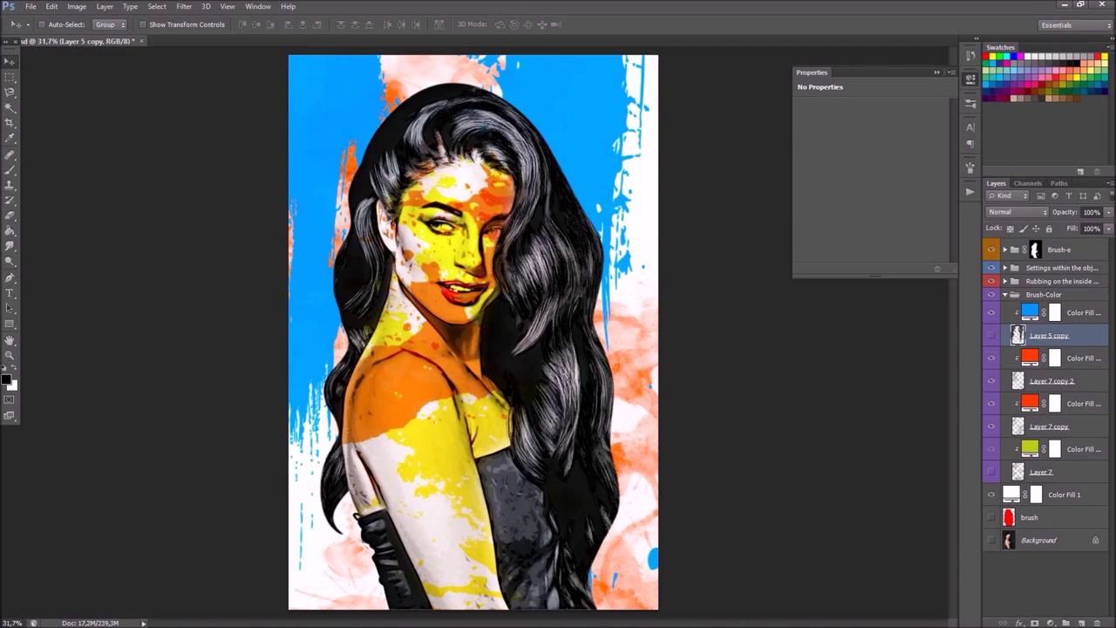
{"action": "left_click", "coordinate": [991, 335]}
- Scale the blue strokes to about 60% and move them up behind her head
{"action": "key", "text": "ctrl+t"}
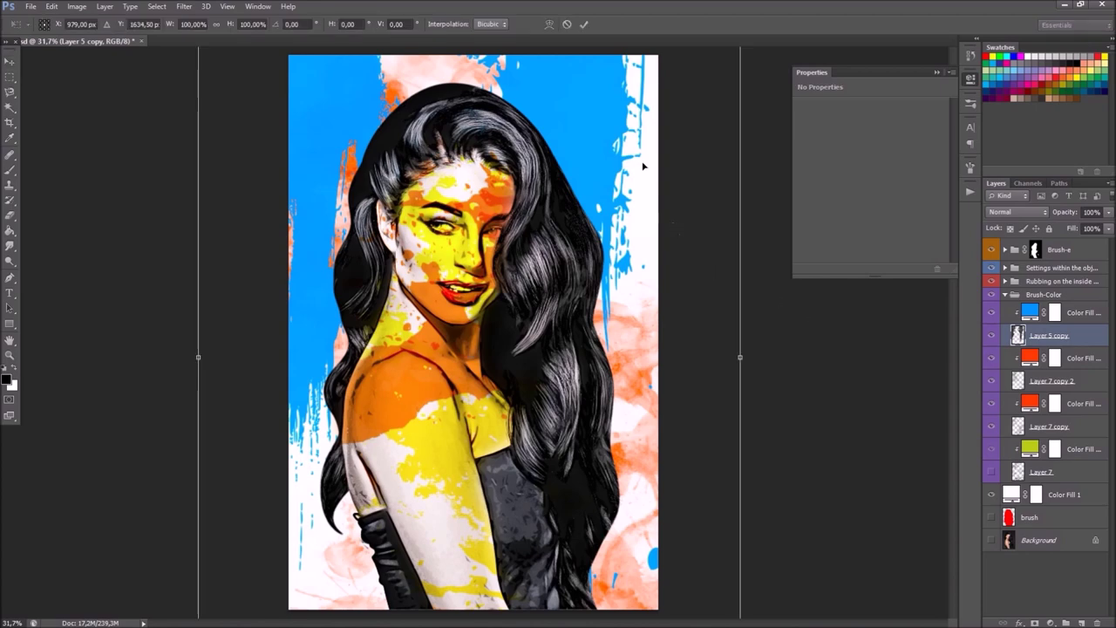
{"action": "left_click_drag", "start_coordinate": [643, 166], "coordinate": [685, 275]}
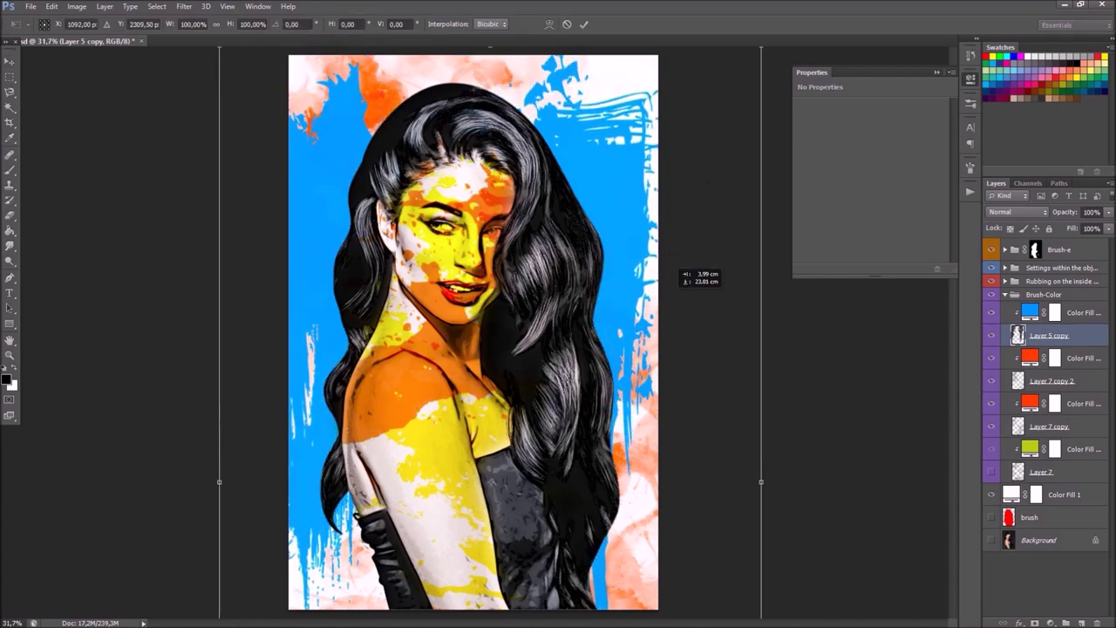
{"action": "left_click_drag", "start_coordinate": [686, 275], "coordinate": [693, 313]}
{"action": "left_click_drag", "start_coordinate": [769, 83], "coordinate": [690, 209]}
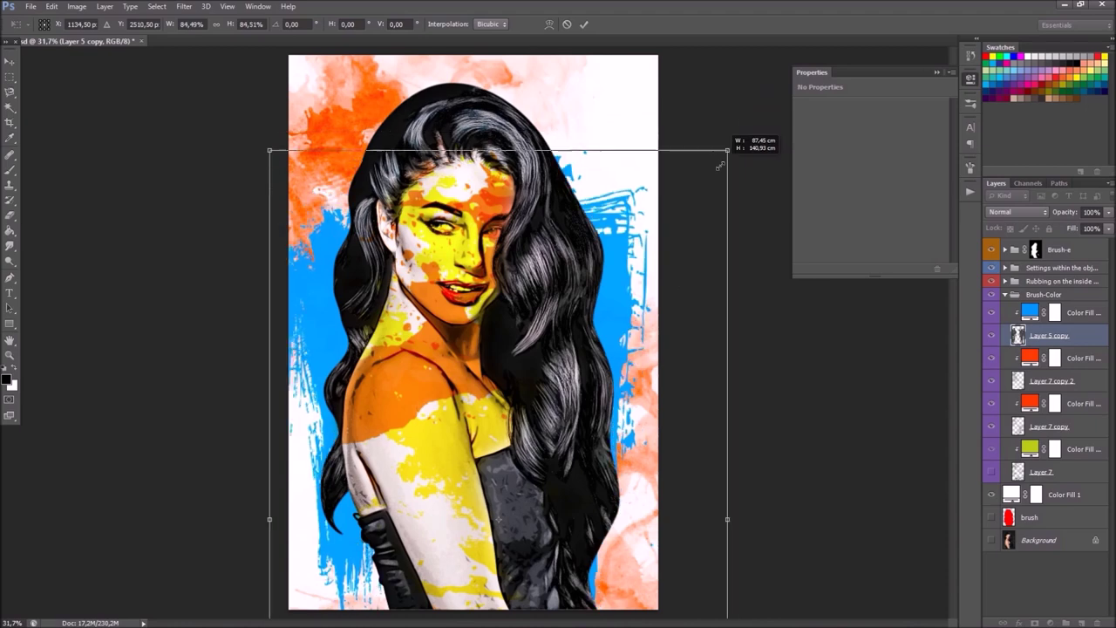
{"action": "left_click_drag", "start_coordinate": [639, 279], "coordinate": [645, 157]}
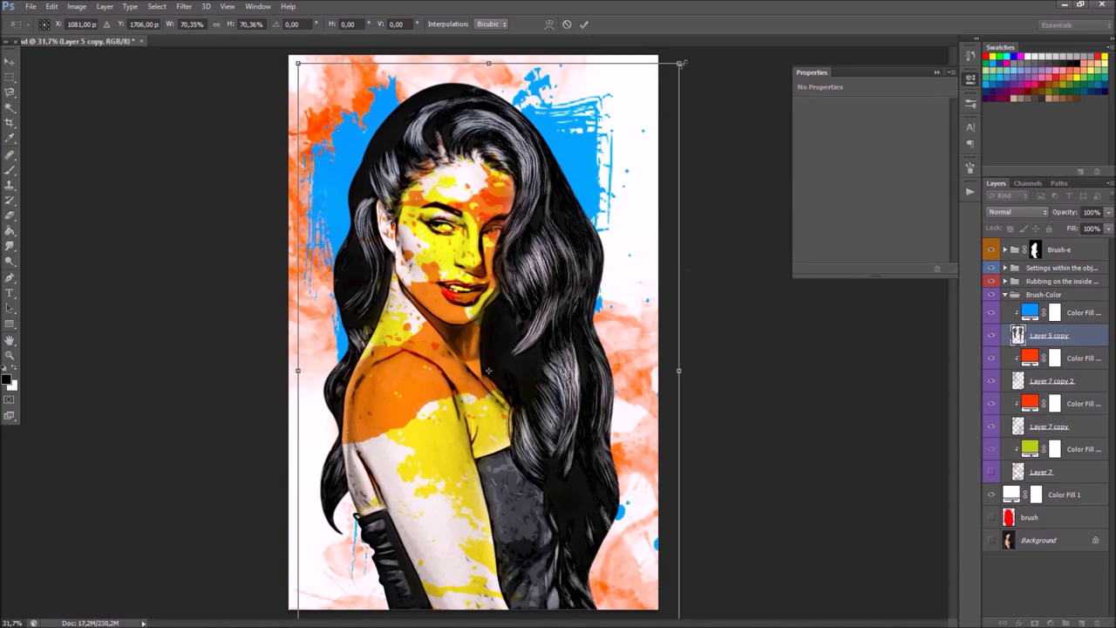
{"action": "left_click_drag", "start_coordinate": [678, 62], "coordinate": [652, 107]}
{"action": "left_click_drag", "start_coordinate": [622, 205], "coordinate": [615, 126]}
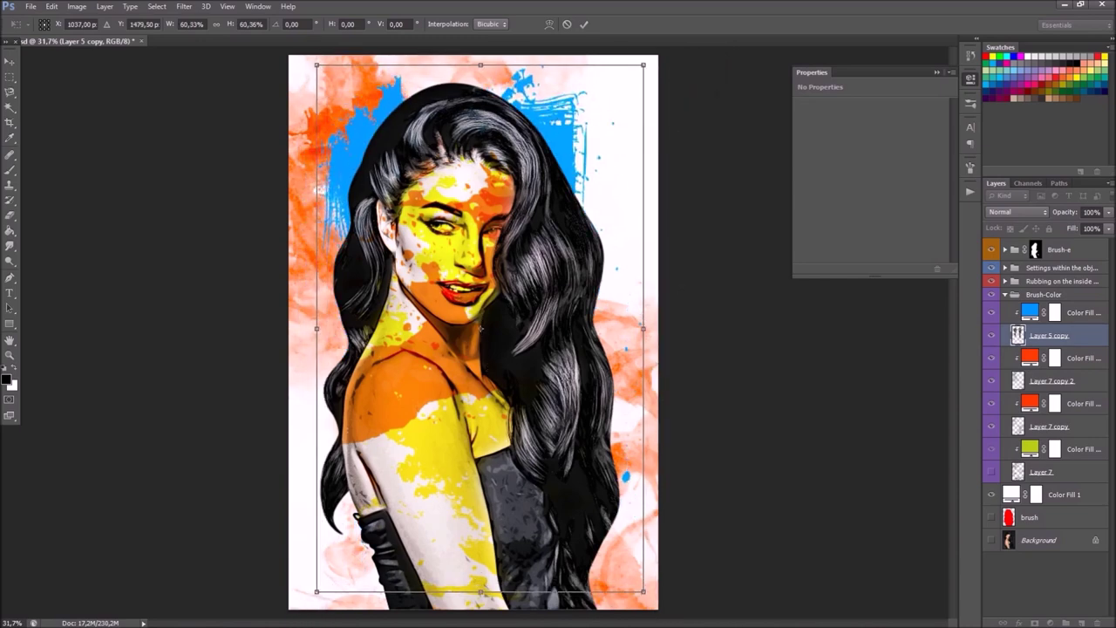
{"action": "left_click", "coordinate": [584, 24]}
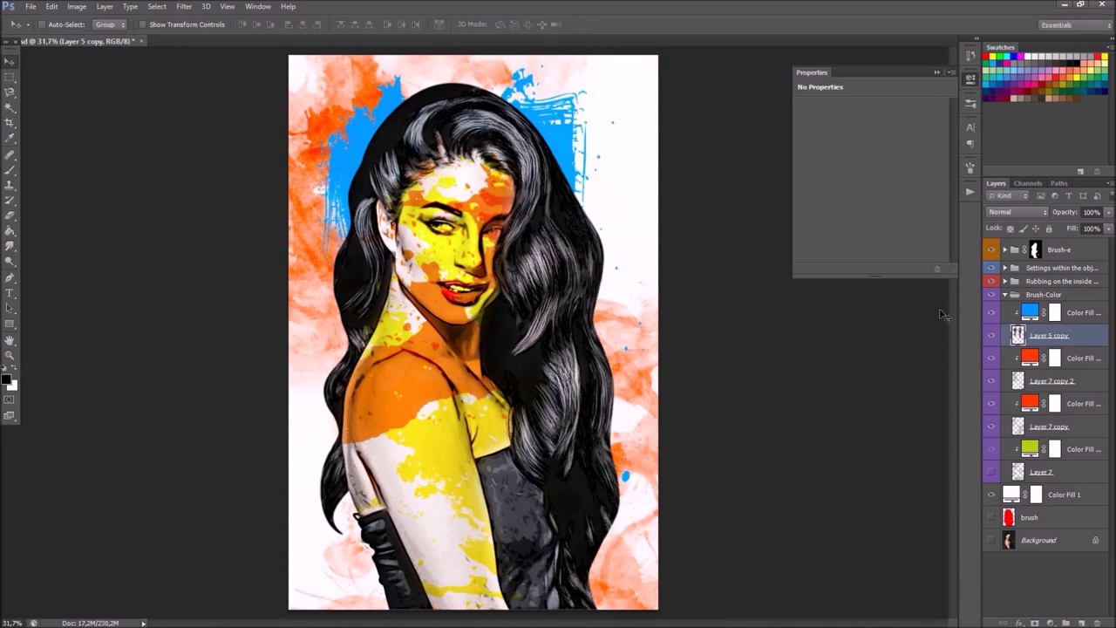
- Preview other hues for the blue Color Fill, then cancel to keep it blue
{"action": "double_click", "coordinate": [1027, 312]}
{"action": "left_click", "coordinate": [890, 406]}
{"action": "left_click_drag", "start_coordinate": [890, 419], "coordinate": [890, 504]}
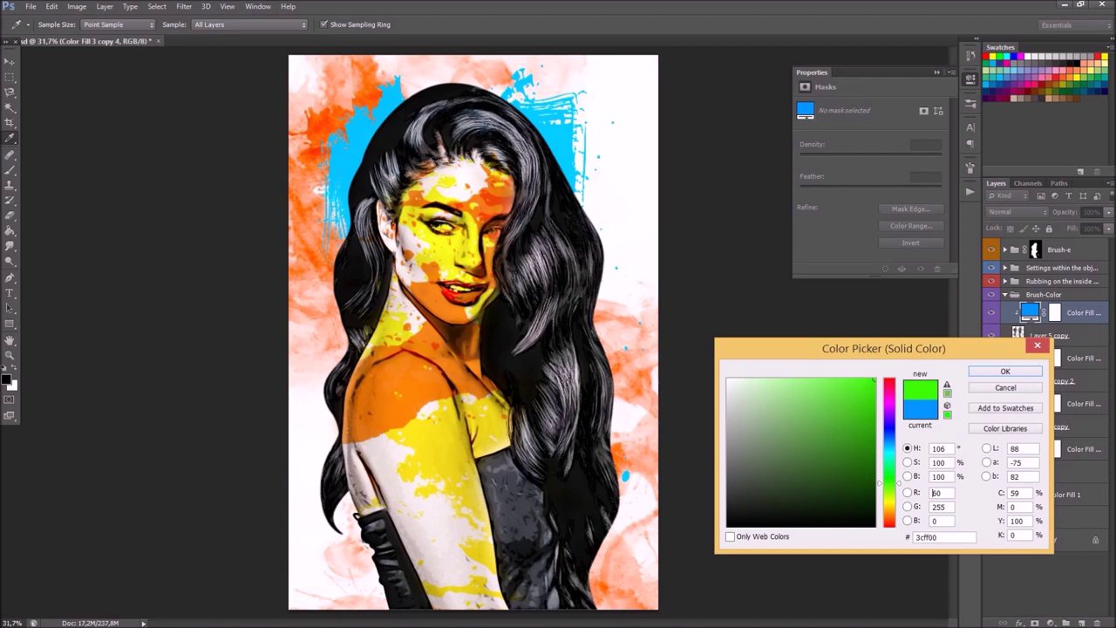
{"action": "left_click", "coordinate": [729, 526]}
{"action": "left_click_drag", "start_coordinate": [765, 481], "coordinate": [732, 380]}
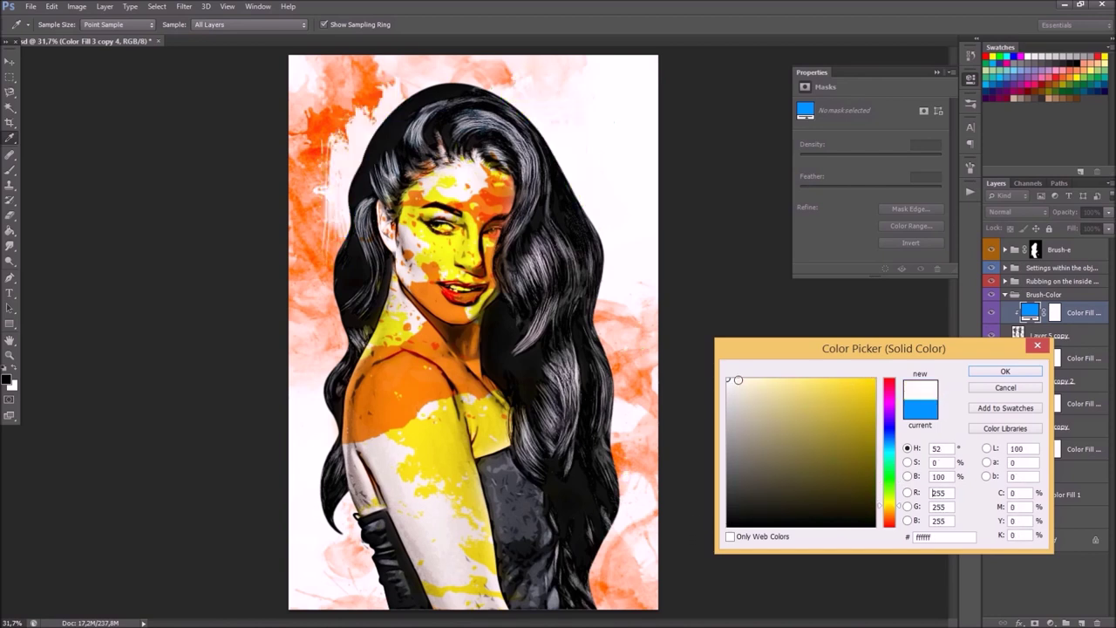
{"action": "left_click", "coordinate": [874, 380]}
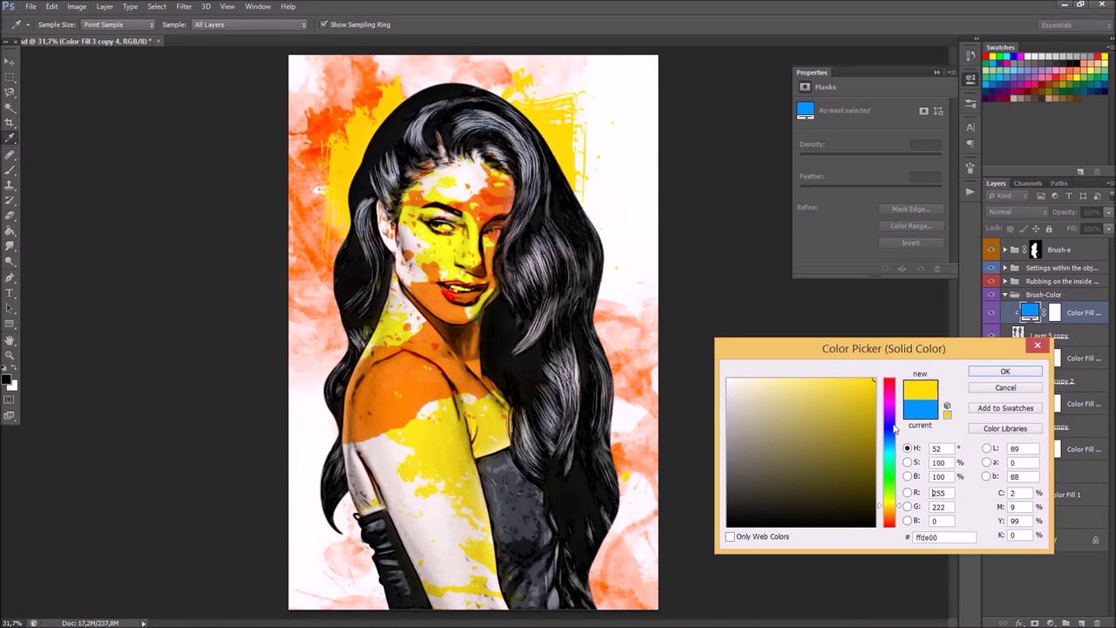
{"action": "left_click_drag", "start_coordinate": [890, 456], "coordinate": [882, 403]}
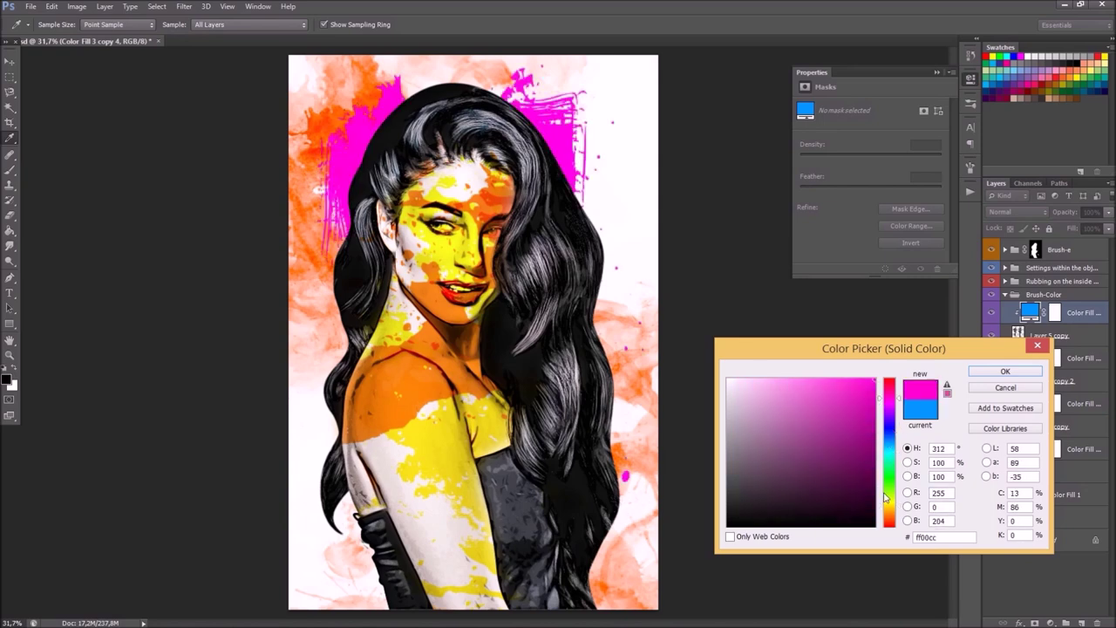
{"action": "left_click", "coordinate": [886, 505]}
{"action": "left_click", "coordinate": [1036, 344]}
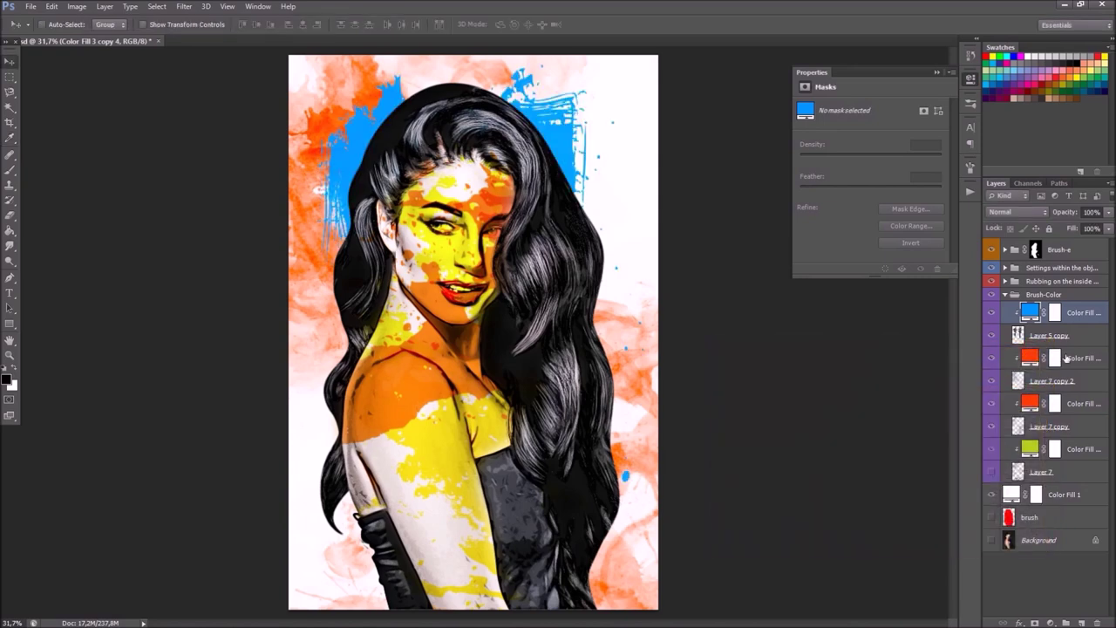
- Raise Layer 7 copy 2's opacity to 79%
{"action": "left_click", "coordinate": [1068, 381]}
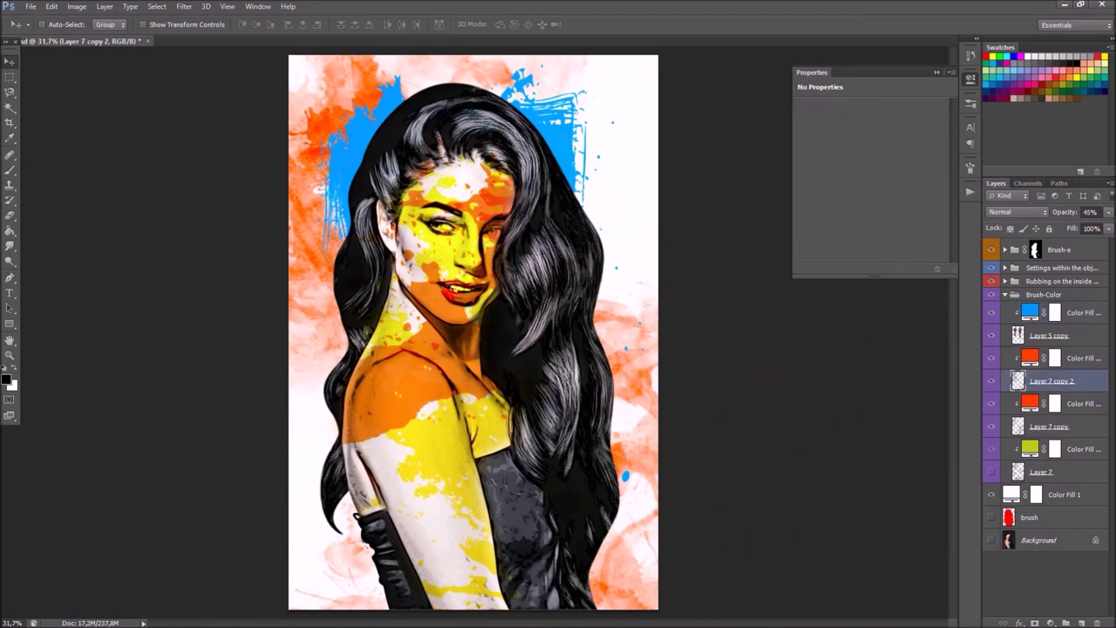
{"action": "left_click", "coordinate": [991, 380]}
{"action": "left_click", "coordinate": [1109, 212]}
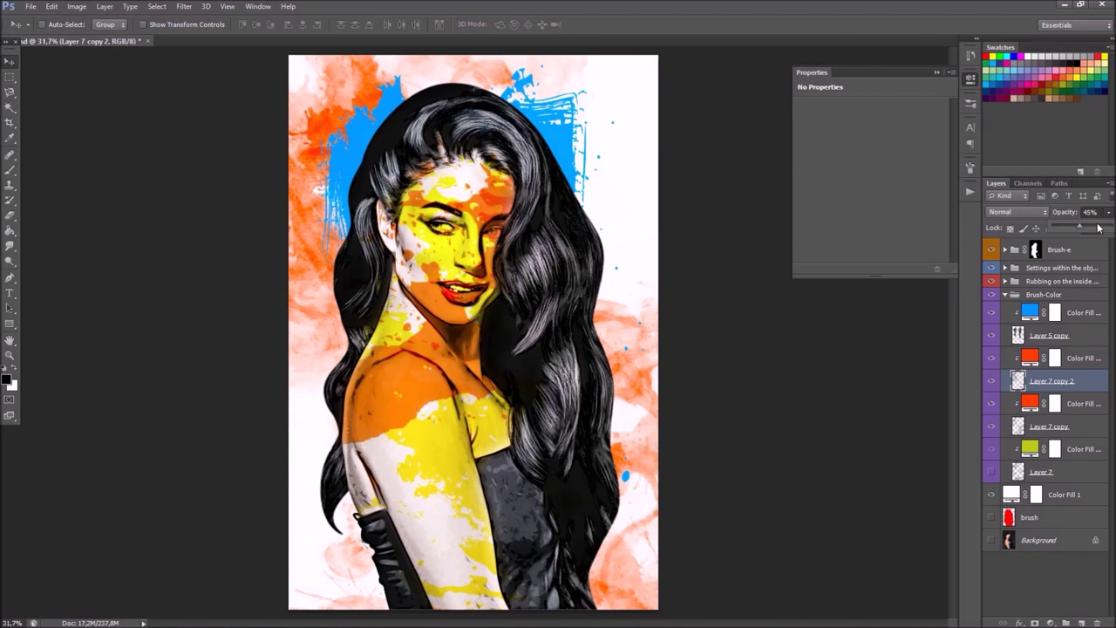
{"action": "mouse_move", "coordinate": [1089, 230]}
{"action": "left_mouse_down"}
{"action": "mouse_move", "coordinate": [1101, 229]}
{"action": "mouse_move", "coordinate": [1082, 228]}
{"action": "left_mouse_up"}
{"action": "left_click", "coordinate": [1038, 425]}
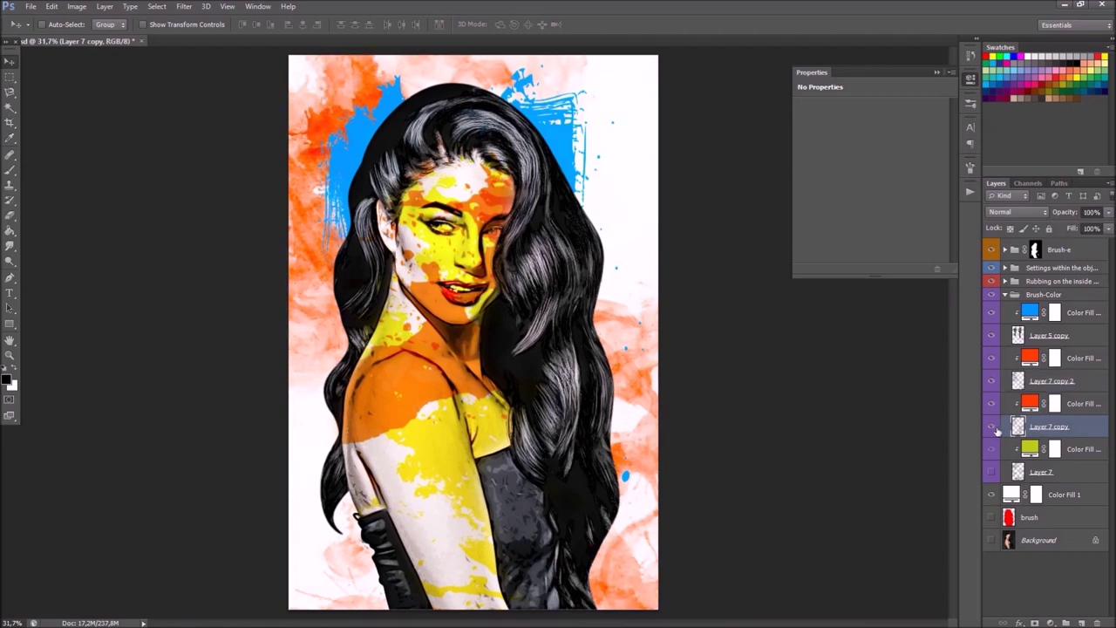
{"action": "left_click", "coordinate": [990, 425]}
- Recolour the Color Fill above Layer 7 copy to golden yellow #ffc000
{"action": "double_click", "coordinate": [1030, 403]}
{"action": "left_click", "coordinate": [889, 427]}
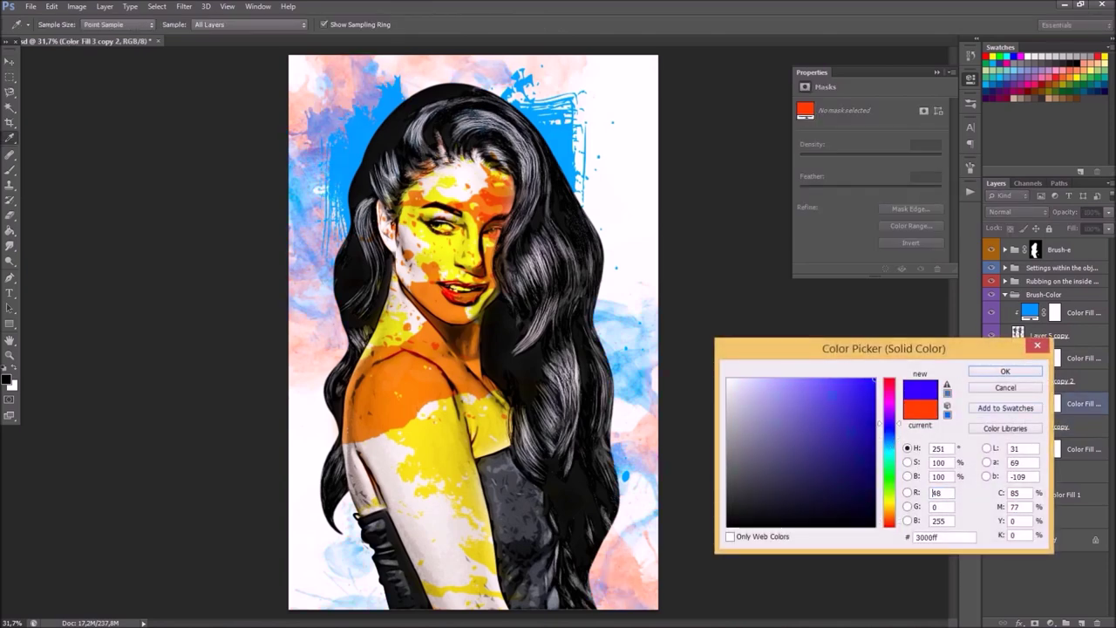
{"action": "type", "text": "132"}
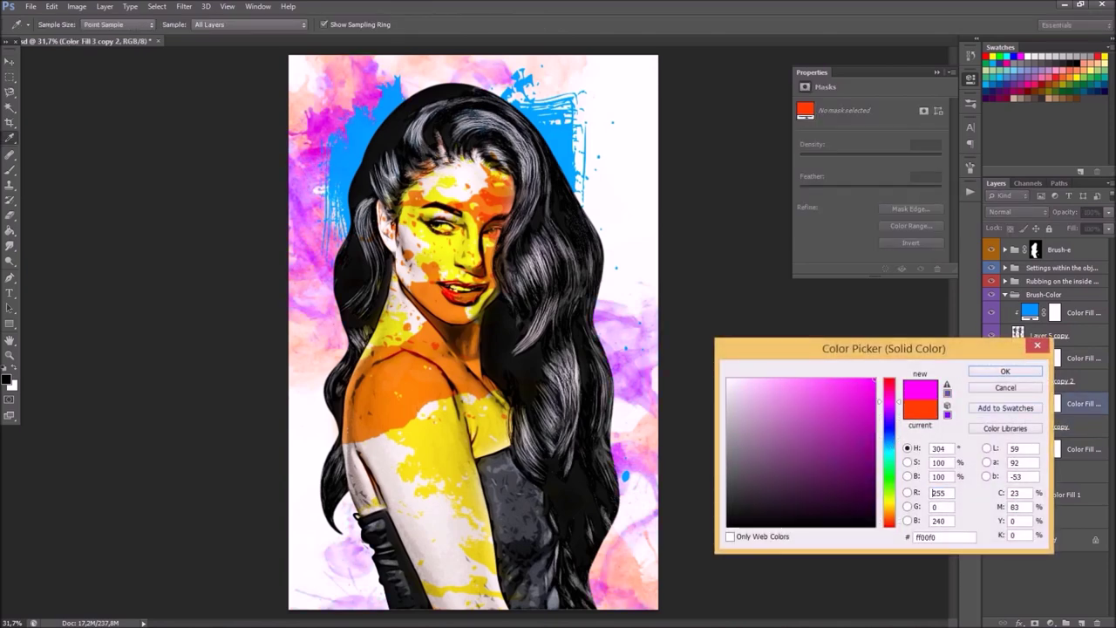
{"action": "type", "text": "114"}
{"action": "key", "text": "shift+Tab"}
{"action": "type", "text": "0"}
{"action": "key", "text": "shift+Tab"}
{"action": "key", "text": "shift+Tab"}
{"action": "key", "text": "shift+Tab"}
{"action": "type", "text": "79"}
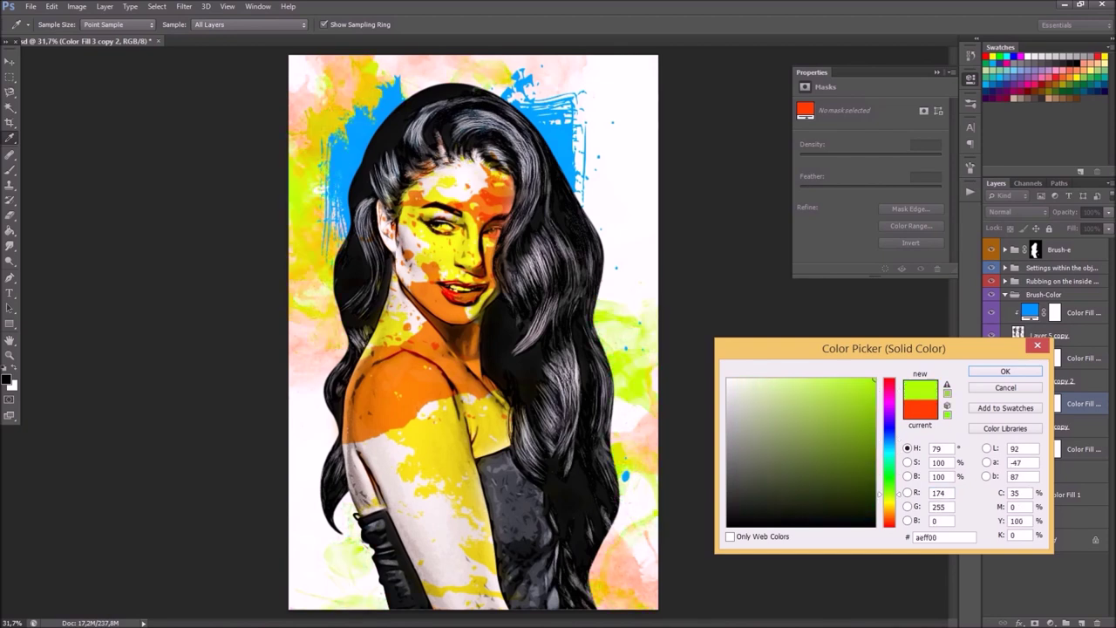
{"action": "type", "text": "ffc000"}
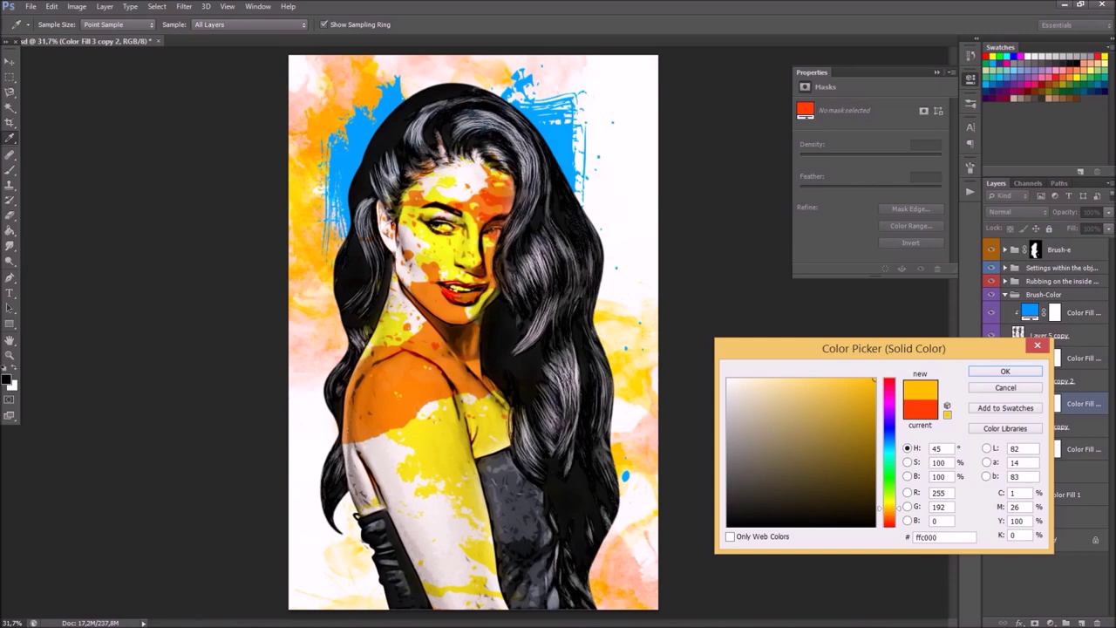
{"action": "key", "text": "Return"}
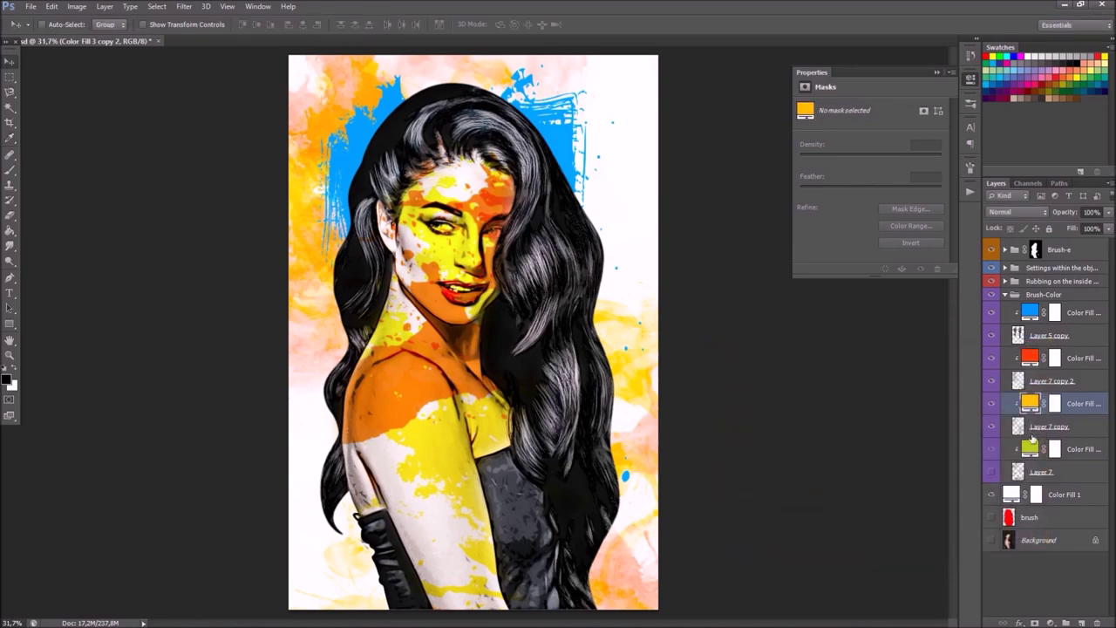
{"action": "left_click", "coordinate": [1022, 426]}
{"action": "left_click", "coordinate": [990, 425]}
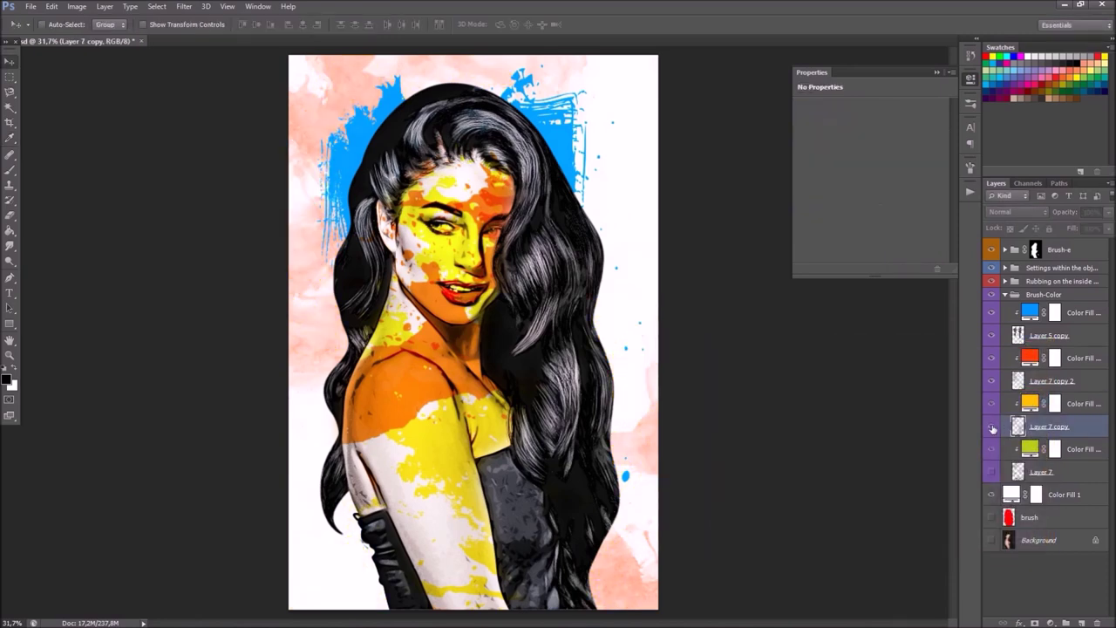
- Change the yellow-green splash Color Fill to orange #e86e02
{"action": "left_click", "coordinate": [1018, 472]}
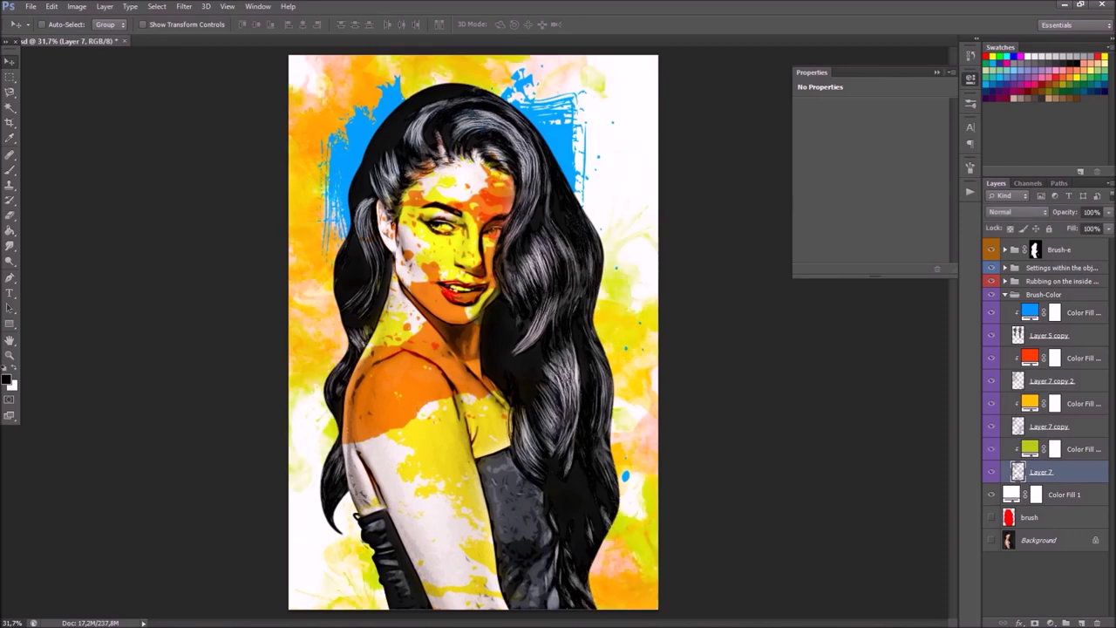
{"action": "double_click", "coordinate": [1029, 449]}
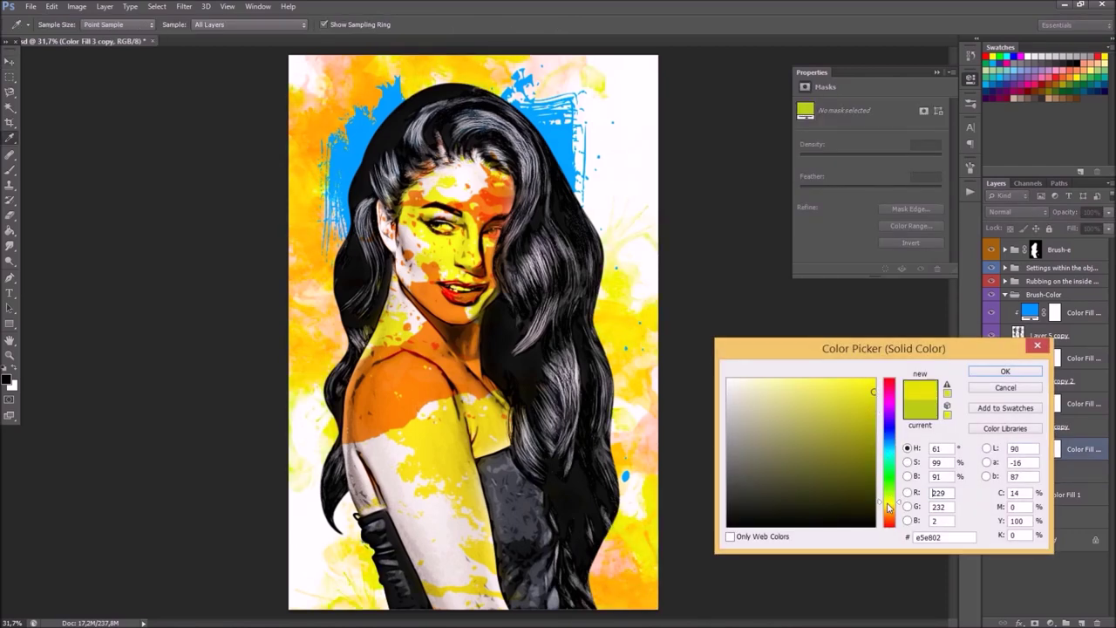
{"action": "left_click", "coordinate": [889, 514]}
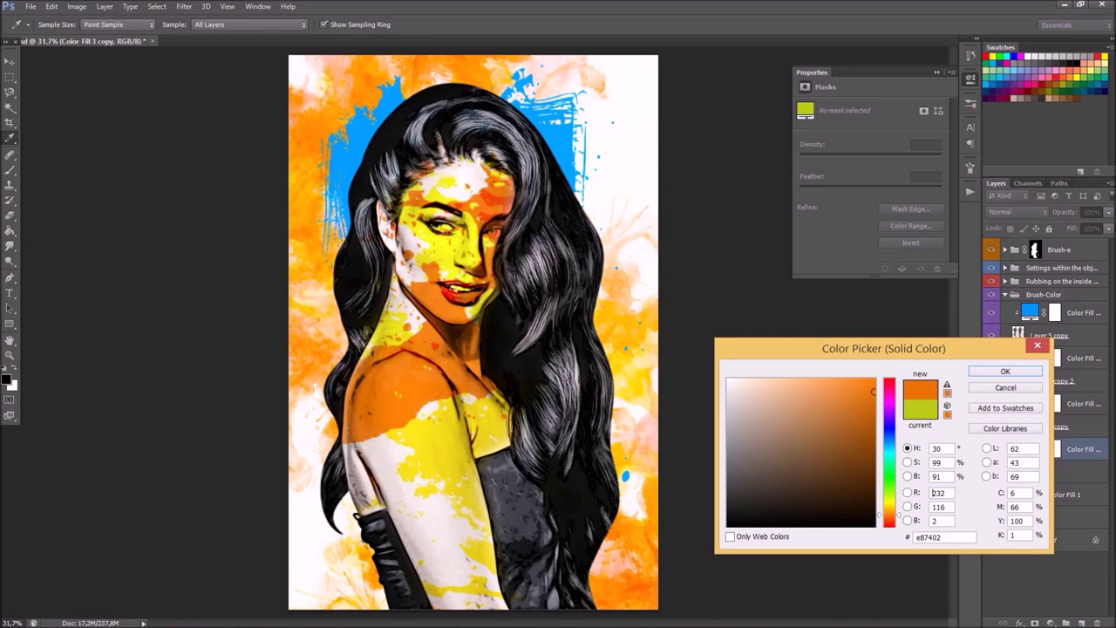
{"action": "left_click", "coordinate": [889, 406]}
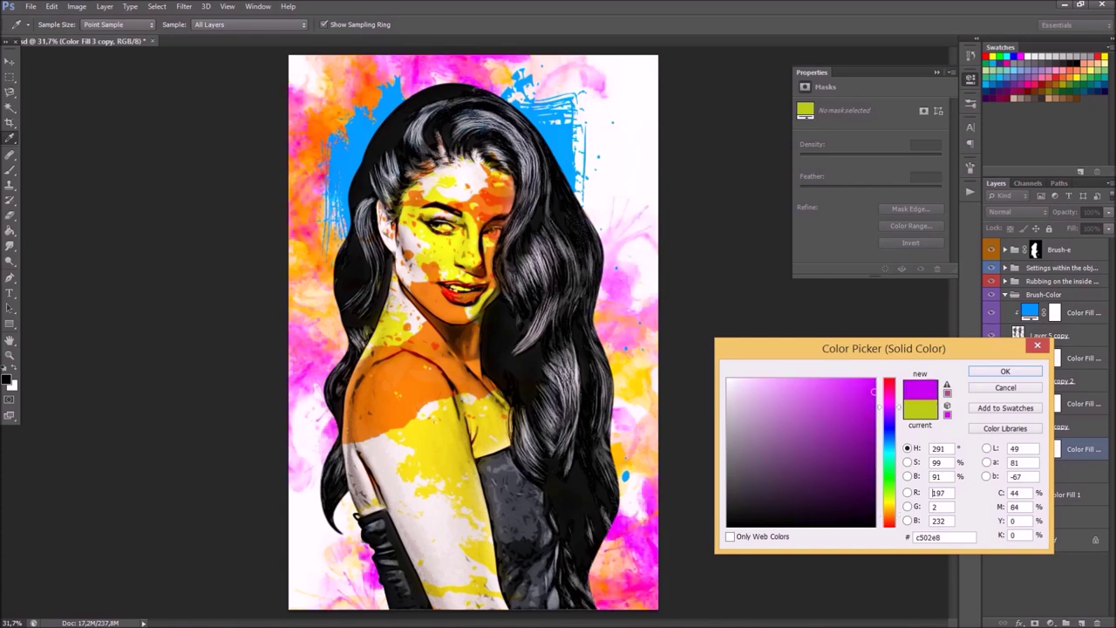
{"action": "left_click", "coordinate": [890, 384]}
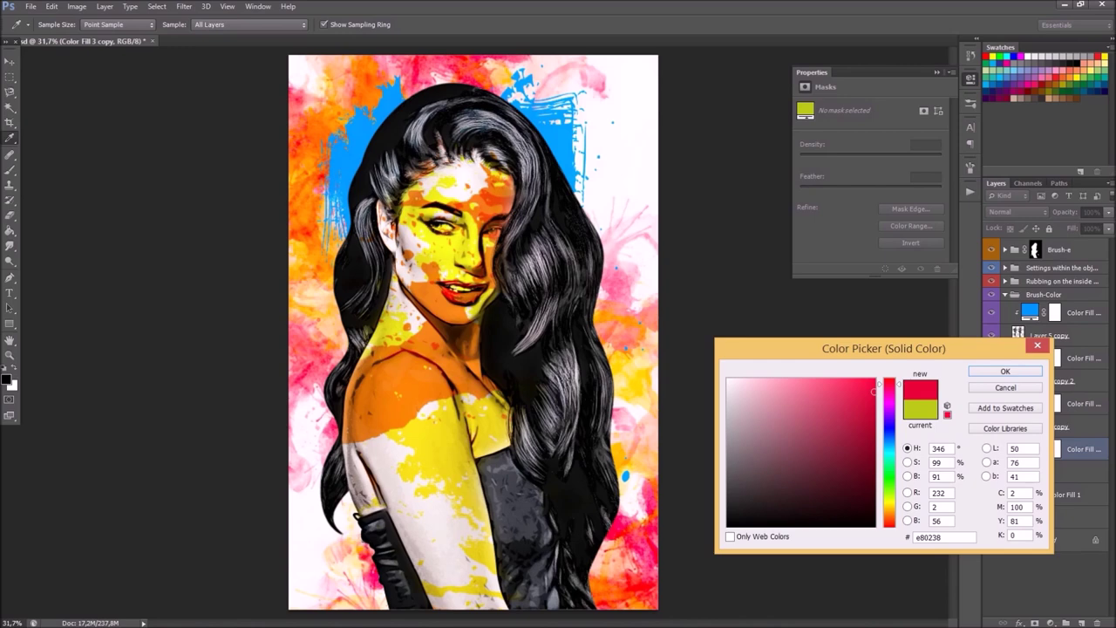
{"action": "left_click_drag", "start_coordinate": [889, 384], "coordinate": [889, 515]}
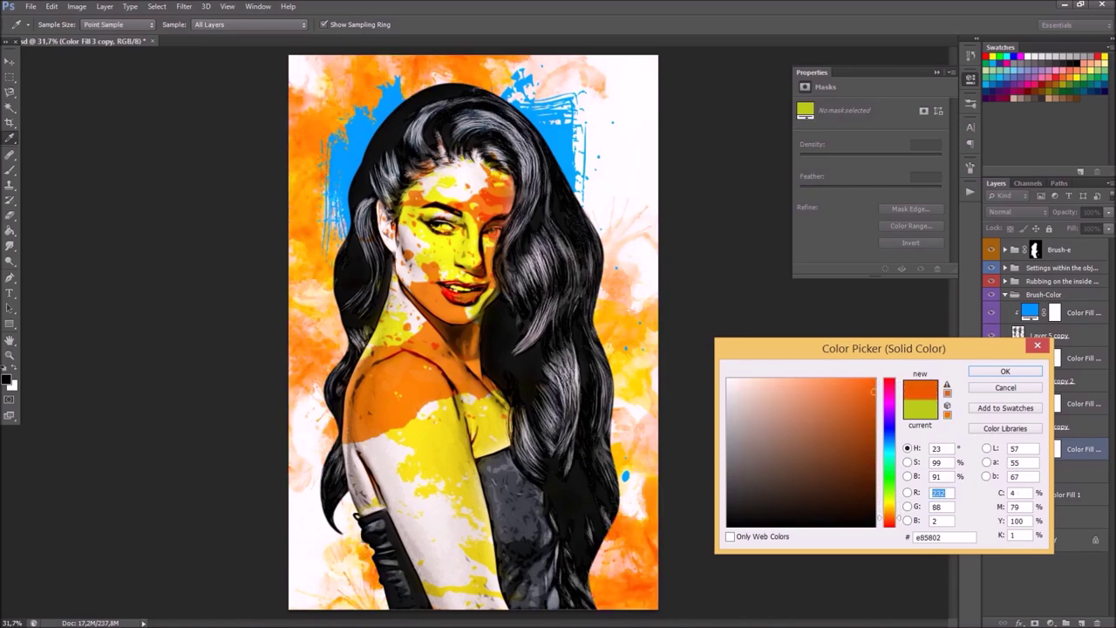
{"action": "left_click_drag", "start_coordinate": [889, 514], "coordinate": [889, 513]}
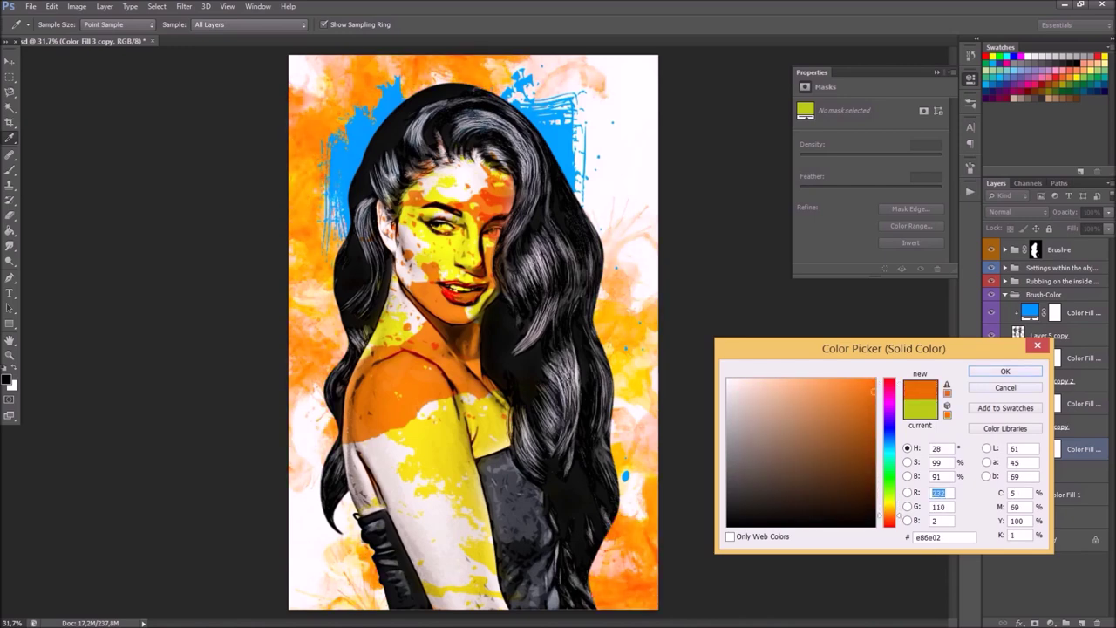
{"action": "left_click", "coordinate": [1005, 371]}
- Toggle Layer 7 copy, Layer 7 and the white background to compare, then collapse Brush-Color
{"action": "left_click", "coordinate": [991, 427]}
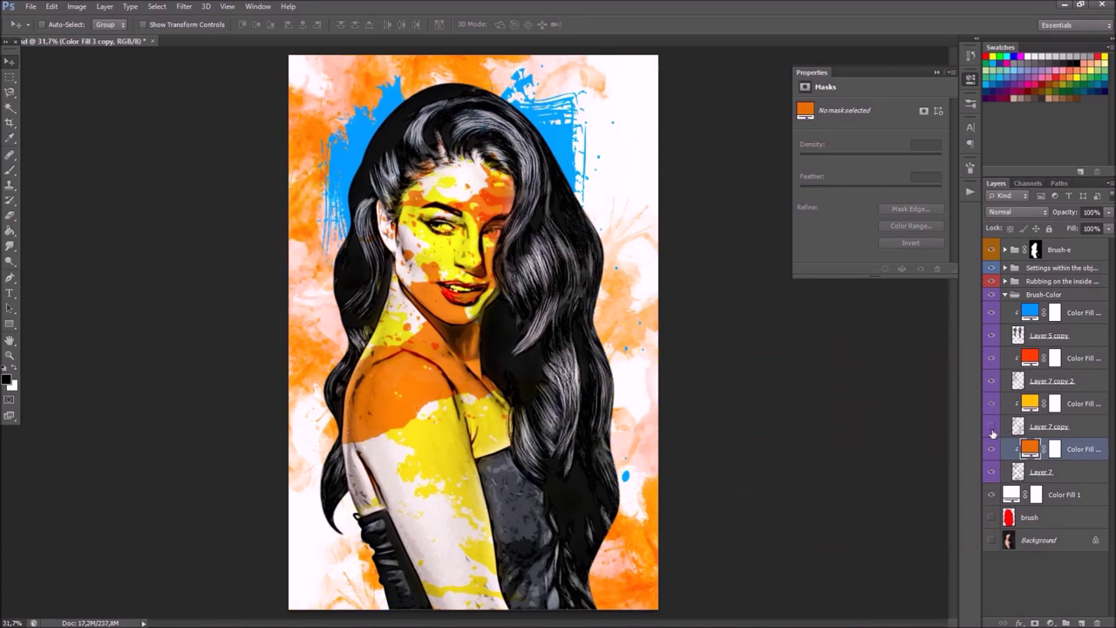
{"action": "left_click", "coordinate": [992, 472]}
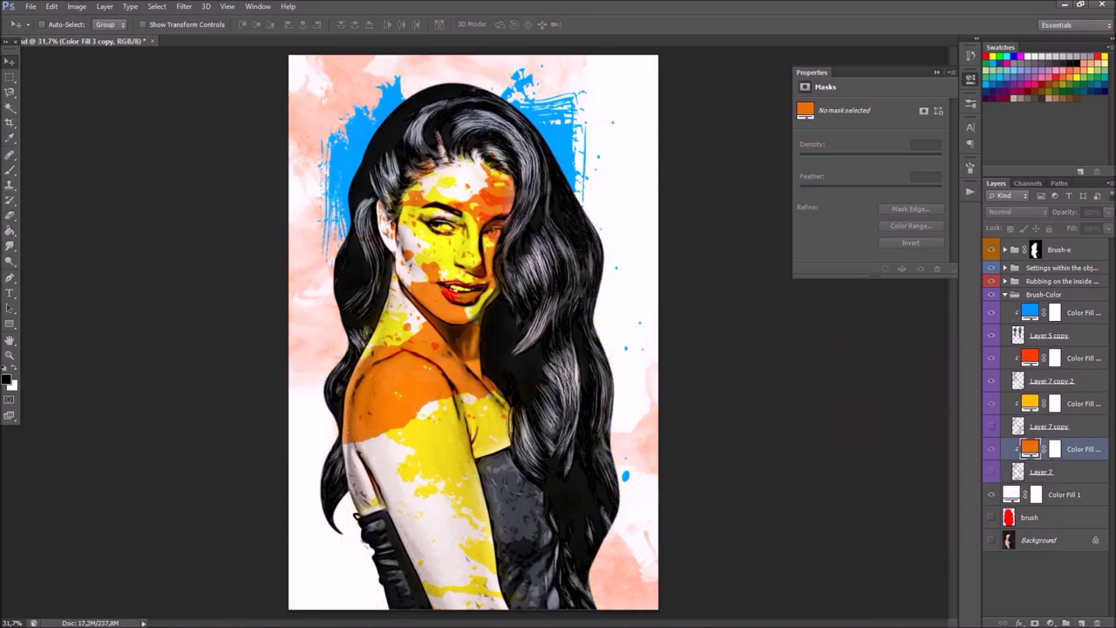
{"action": "left_click", "coordinate": [991, 472]}
{"action": "left_click", "coordinate": [992, 428]}
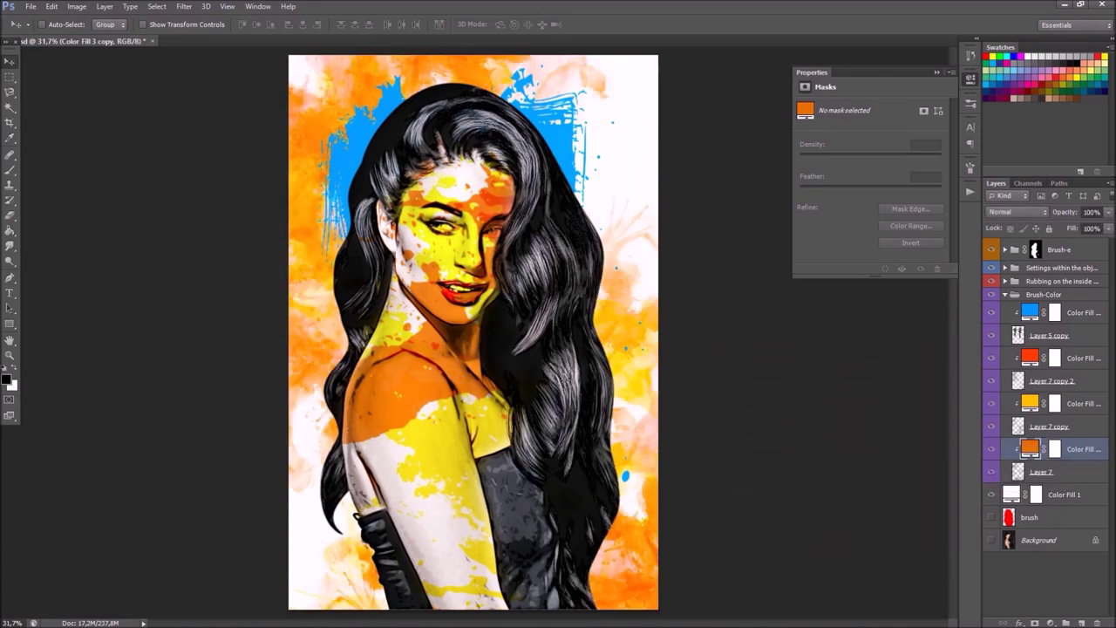
{"action": "left_click", "coordinate": [991, 495]}
{"action": "left_click", "coordinate": [992, 494]}
{"action": "left_click", "coordinate": [991, 494]}
{"action": "left_click", "coordinate": [991, 495]}
{"action": "left_click", "coordinate": [1047, 295]}
{"action": "left_click", "coordinate": [1005, 294]}
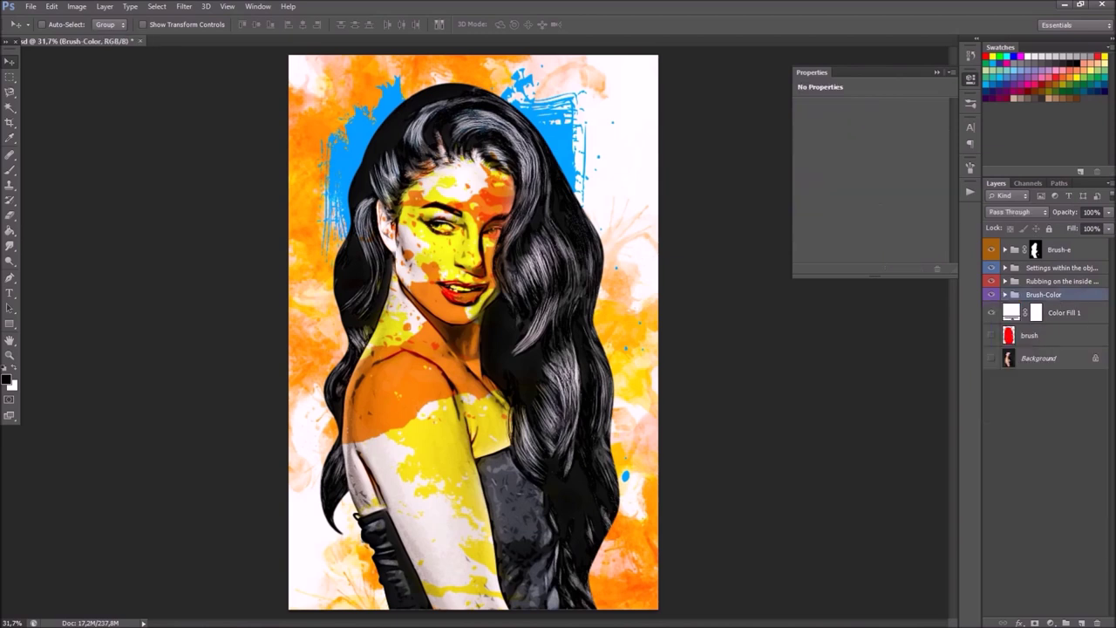